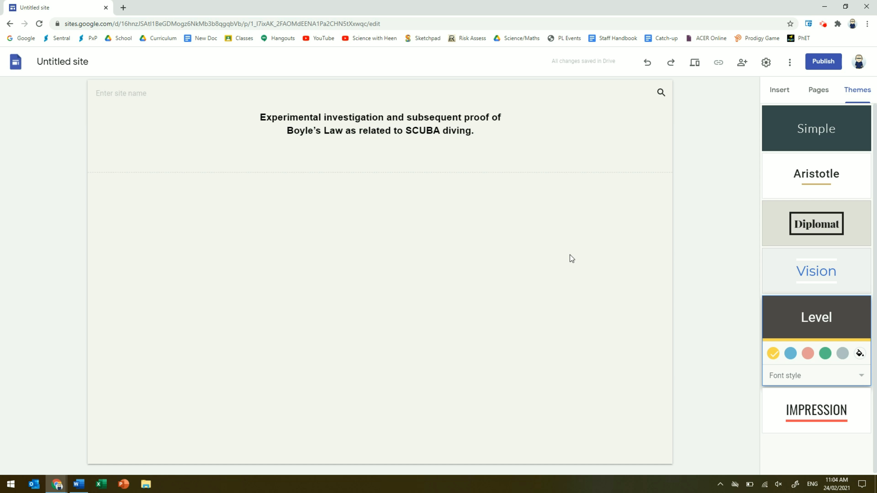
- Switch to the practical report in Word and examine how it is divided into sections
key(alt+Tab)
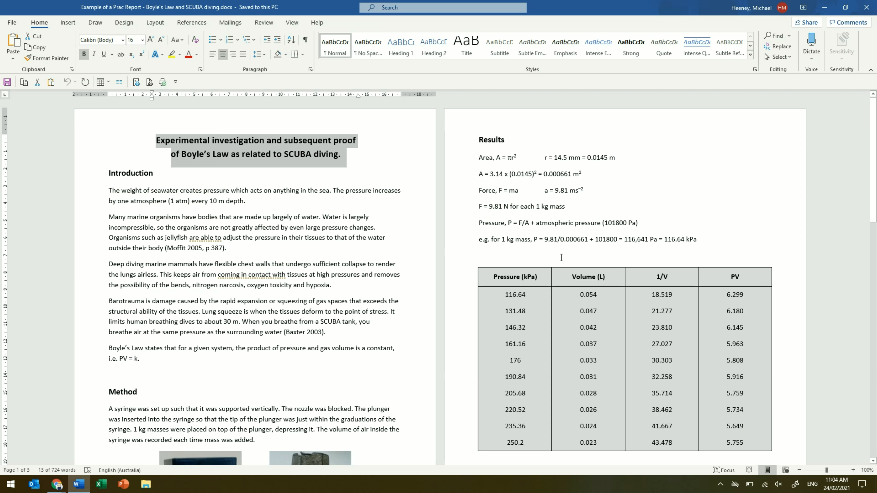
scroll(157, 188, down, 6)
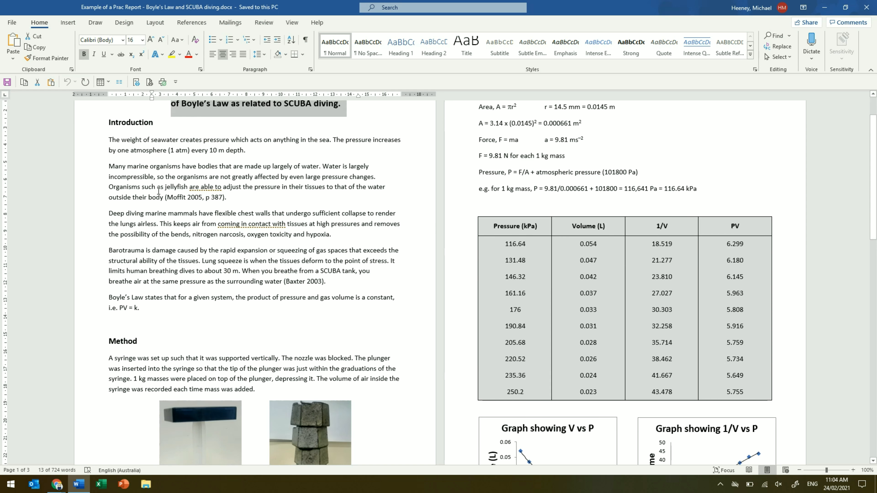
scroll(331, 215, up, 4)
scroll(331, 214, up, 2)
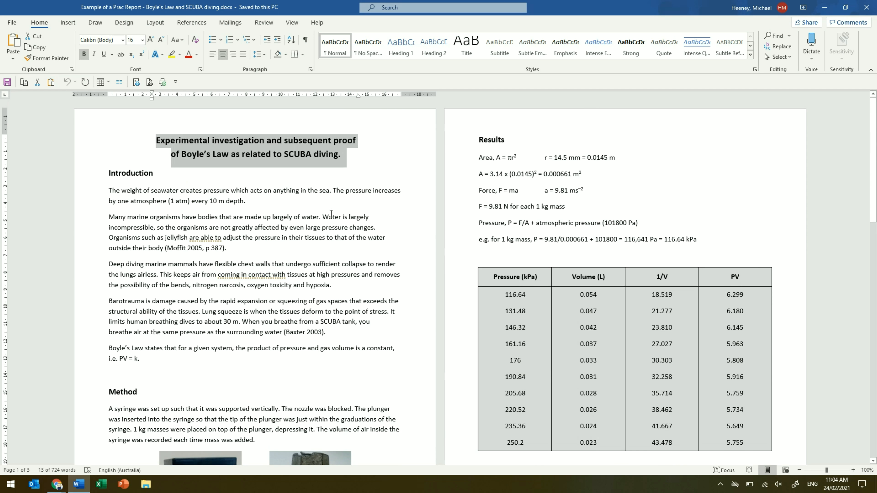
scroll(330, 215, down, 1)
key(alt+Tab)
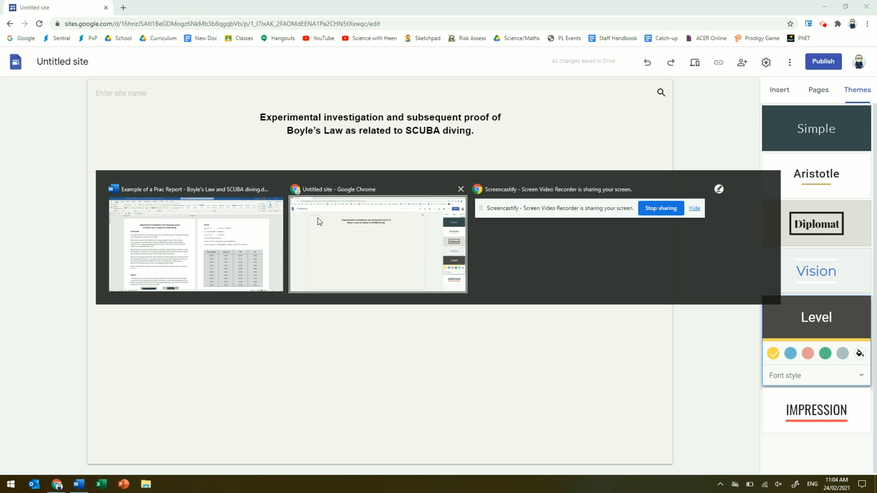
- Return to Google Sites and add a new page named Intro
click(823, 93)
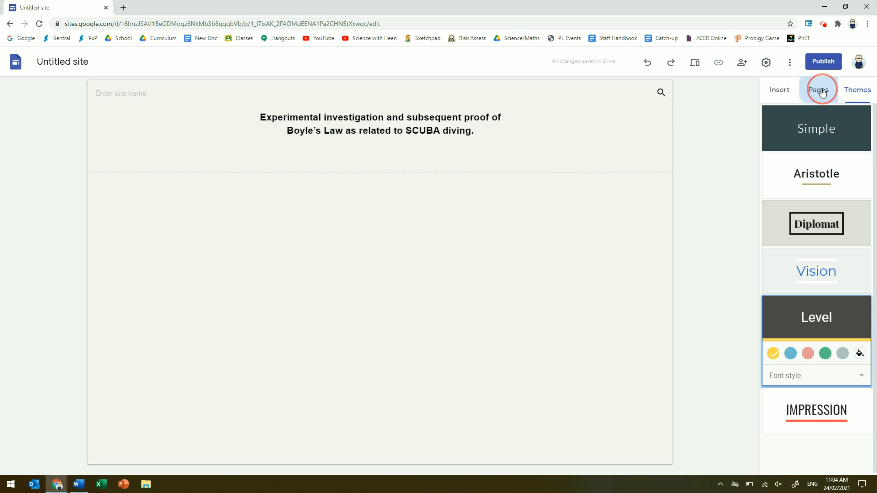
mouse_move(825, 446)
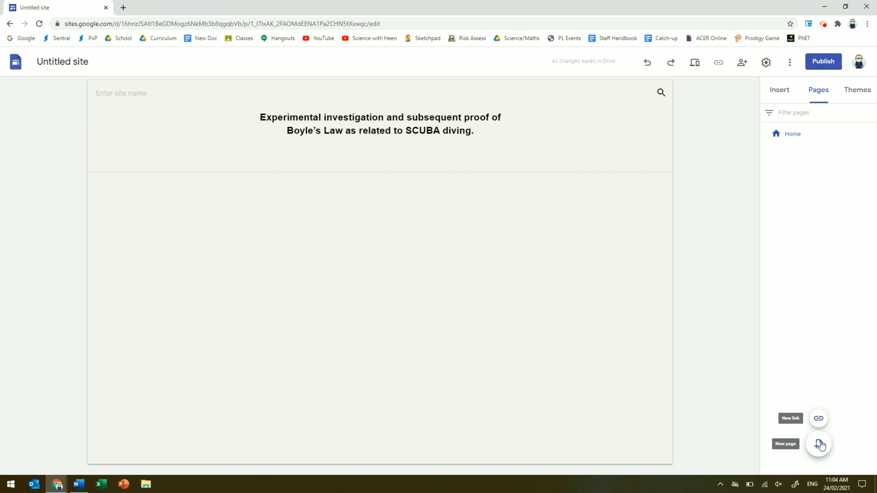
click(819, 445)
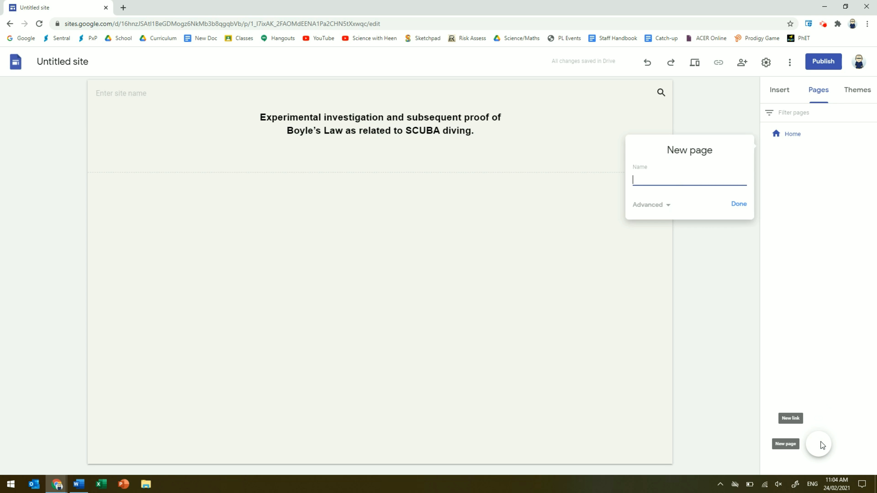
text(Intro)
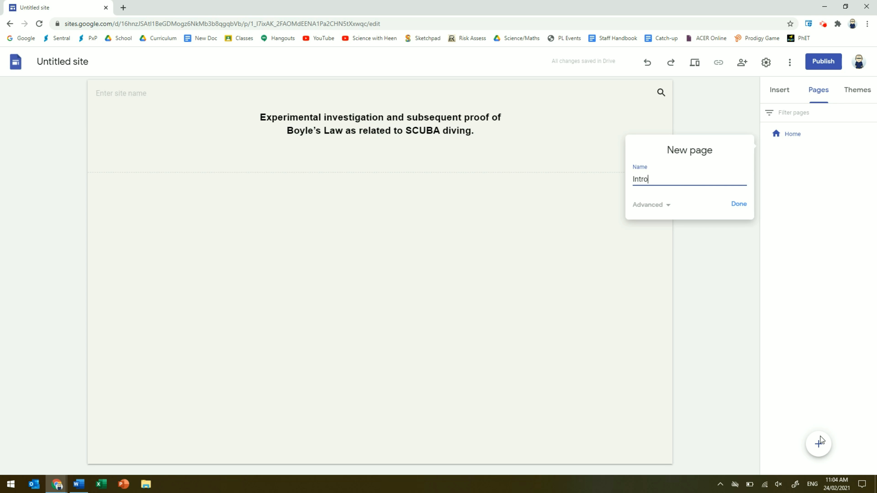
click(740, 203)
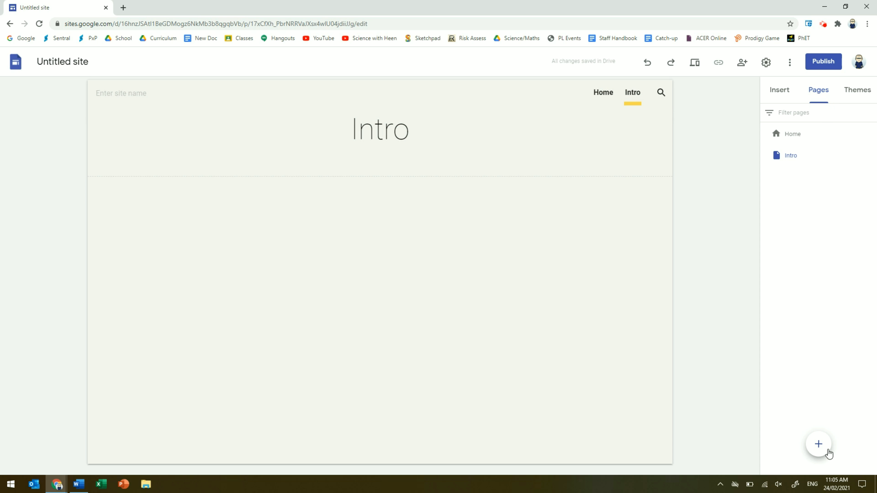
- Add three more pages to the site, named Method, Results and Discussion
click(824, 444)
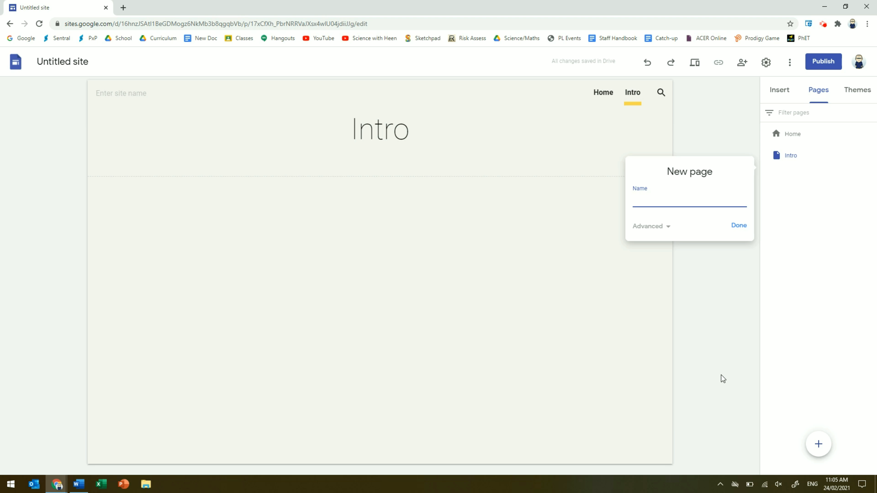
text(Method)
click(738, 226)
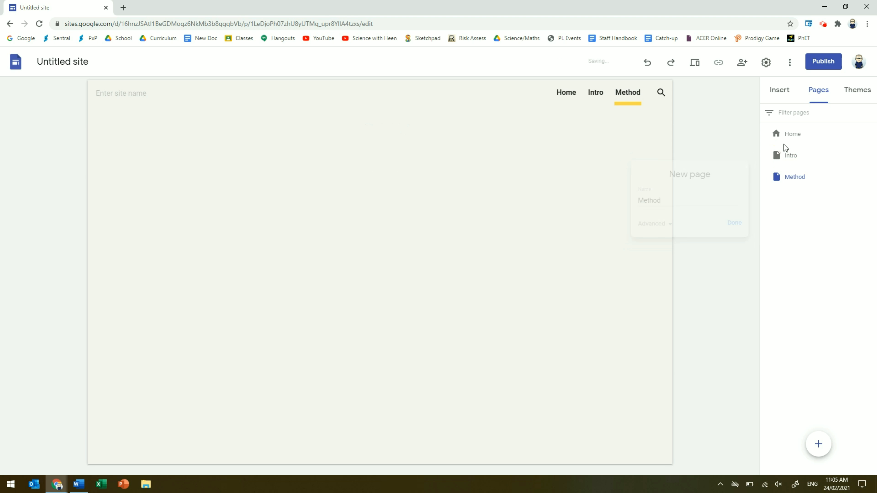
click(819, 445)
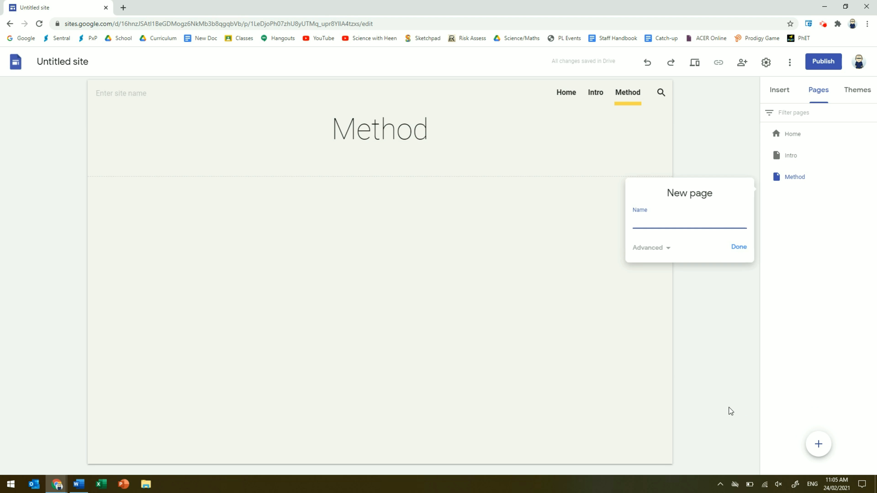
text(Results)
click(738, 247)
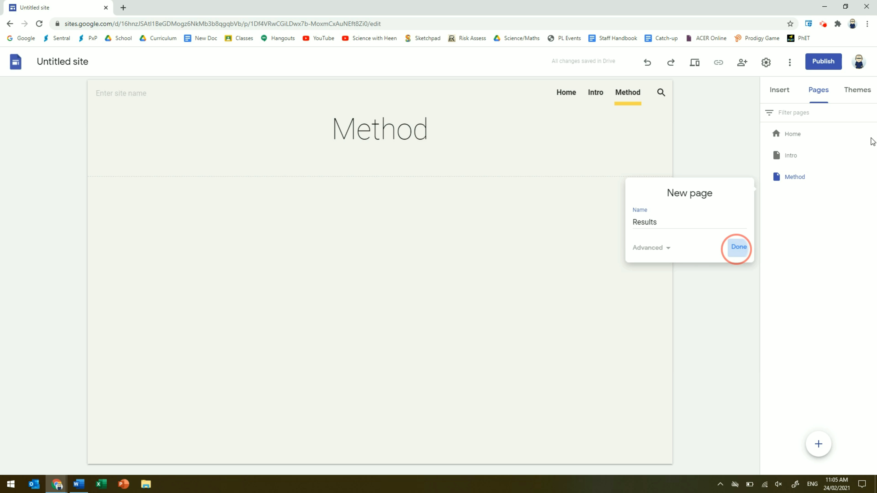
click(820, 446)
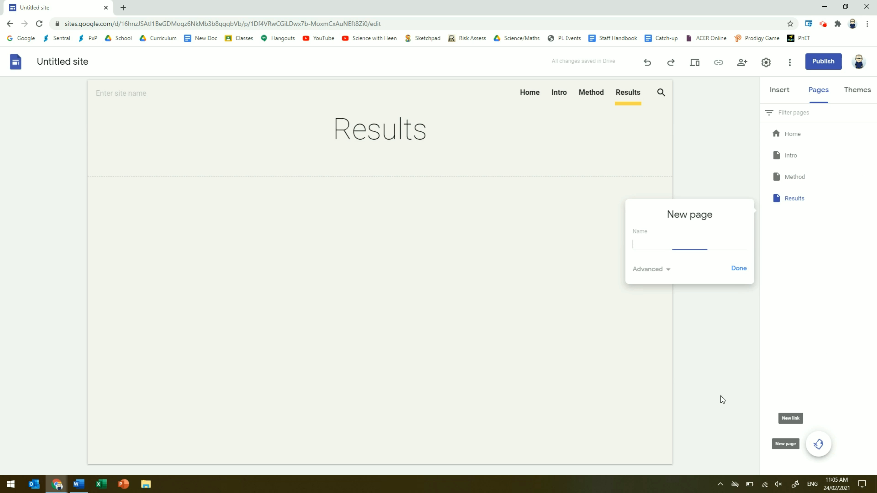
text(Discussion)
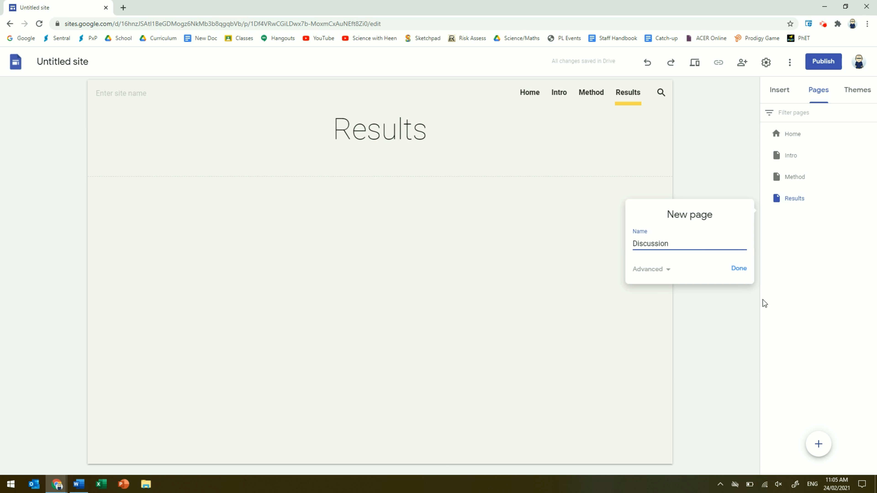
click(738, 270)
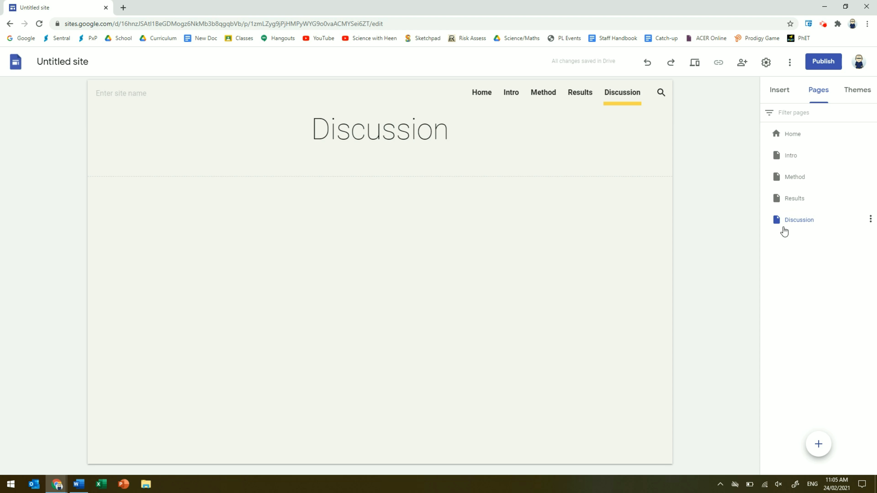
- Open the site's Intro page and copy all the paragraphs under the Introduction heading from the Word report
click(795, 161)
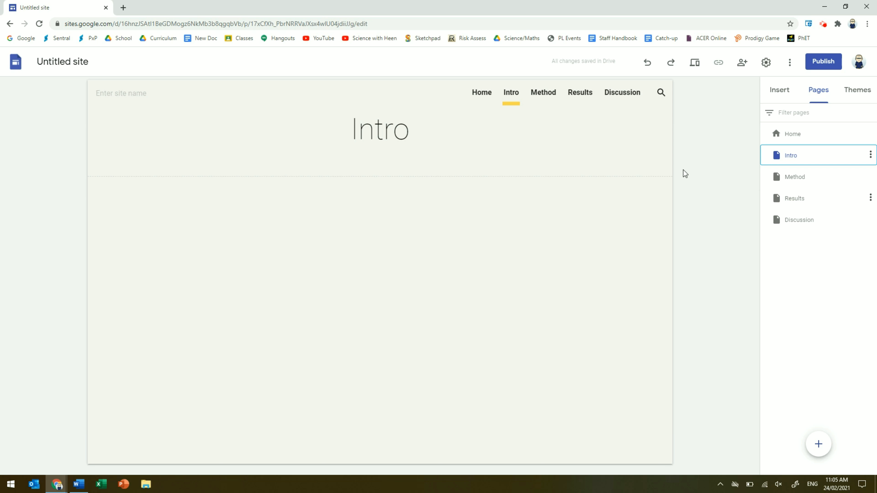
key(alt+Tab)
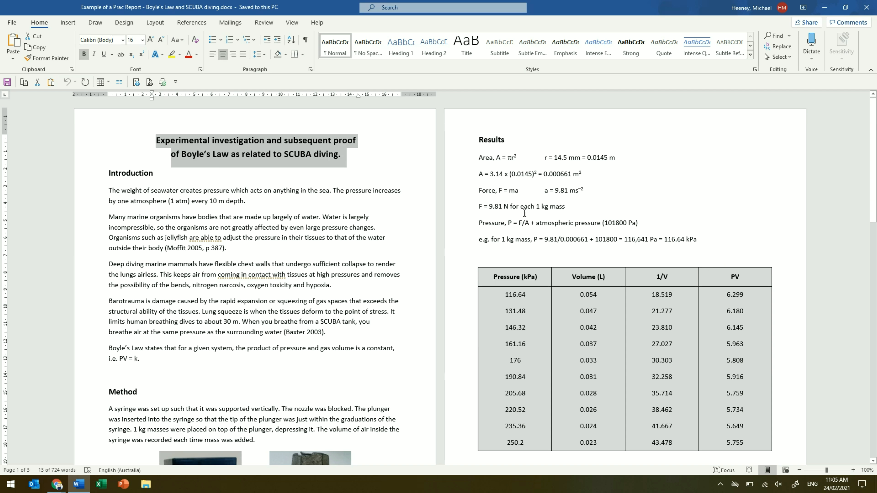
drag(110, 190, 215, 365)
key(ctrl+c)
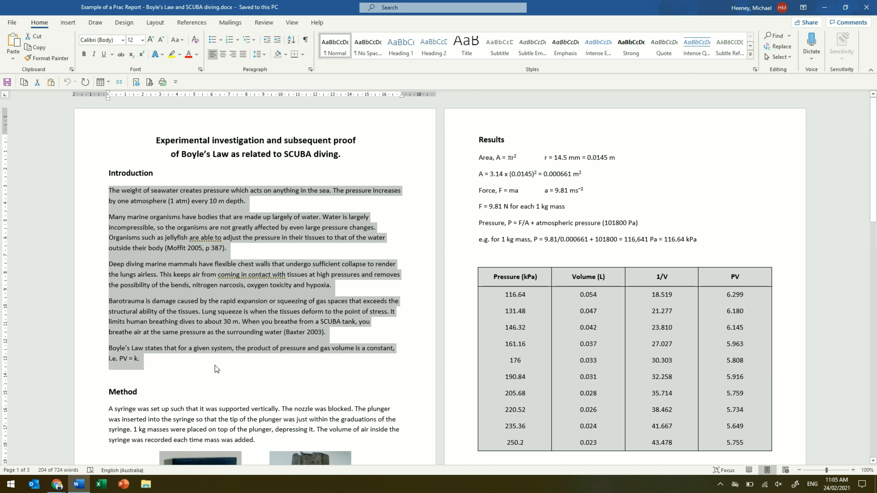
key(alt+Tab)
key(alt+Tab)
scroll(279, 280, down, 12)
scroll(285, 270, up, 7)
scroll(285, 269, up, 6)
key(alt+Tab)
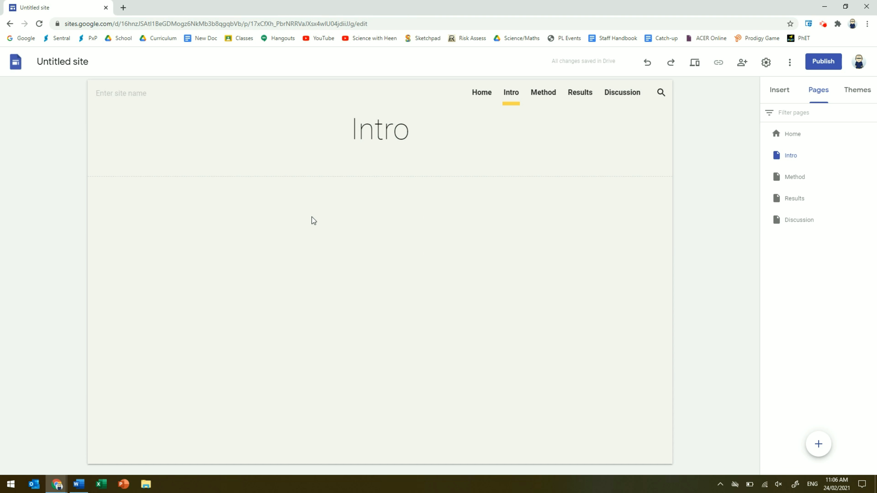
- Insert a text box on the Intro page, paste the copied introduction into it and remove the trailing blank line
click(772, 97)
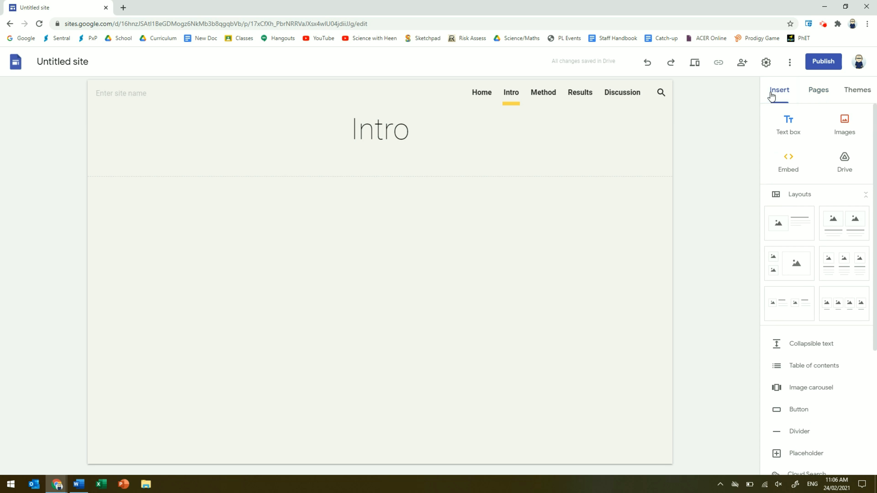
click(783, 132)
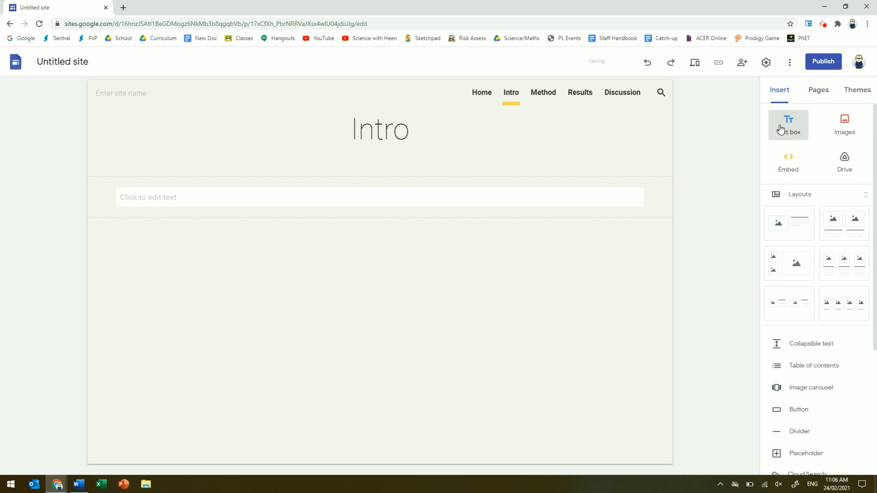
click(450, 197)
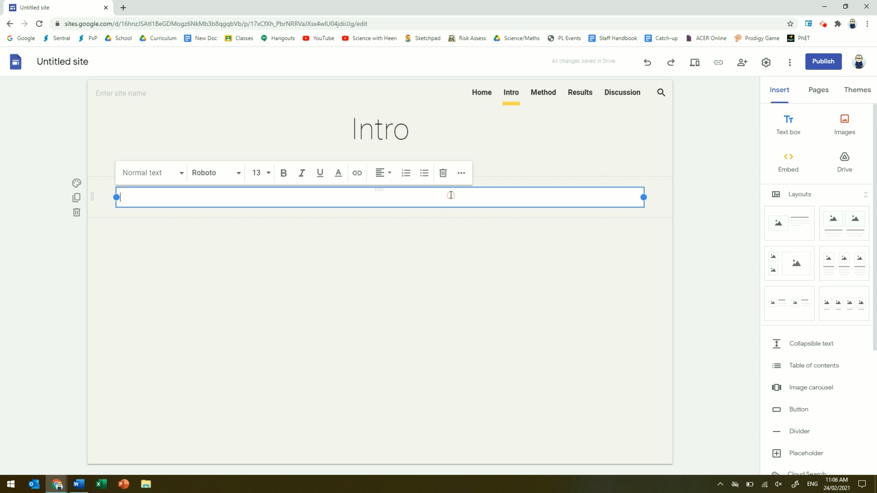
key(ctrl+v)
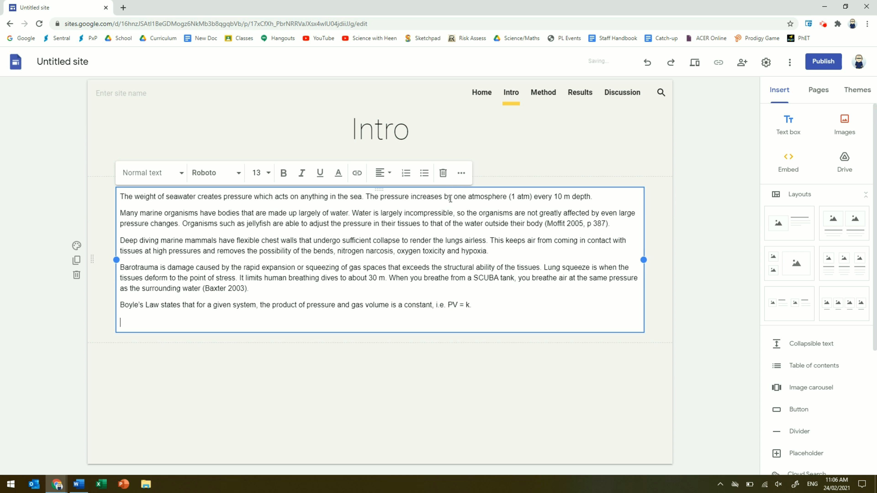
key(BackSpace)
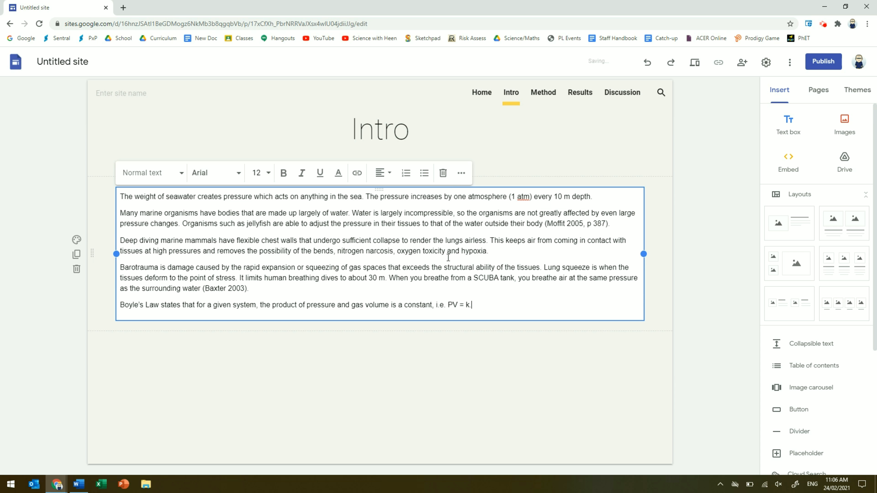
click(522, 395)
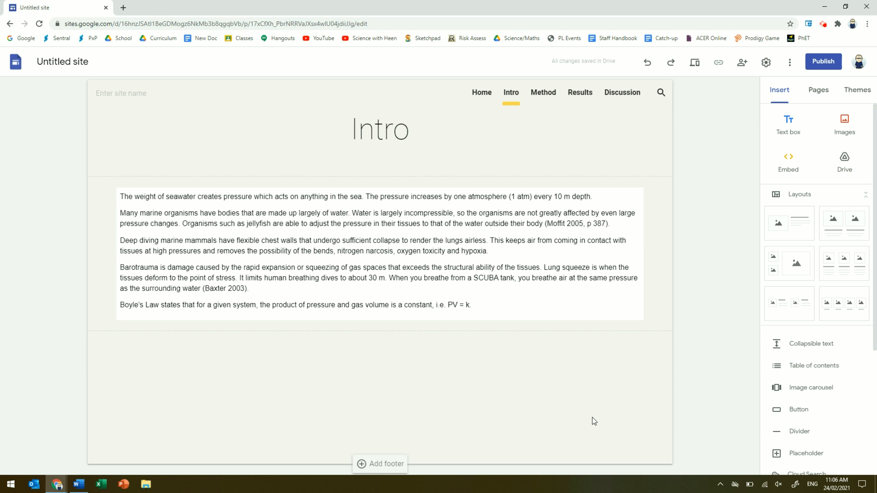
- Try the Impression theme on the site, and switch to the Simple theme
click(860, 93)
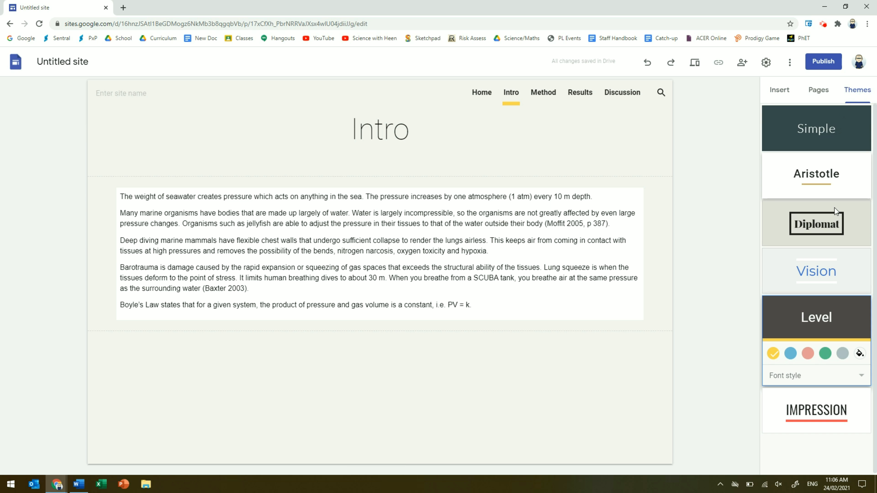
click(849, 404)
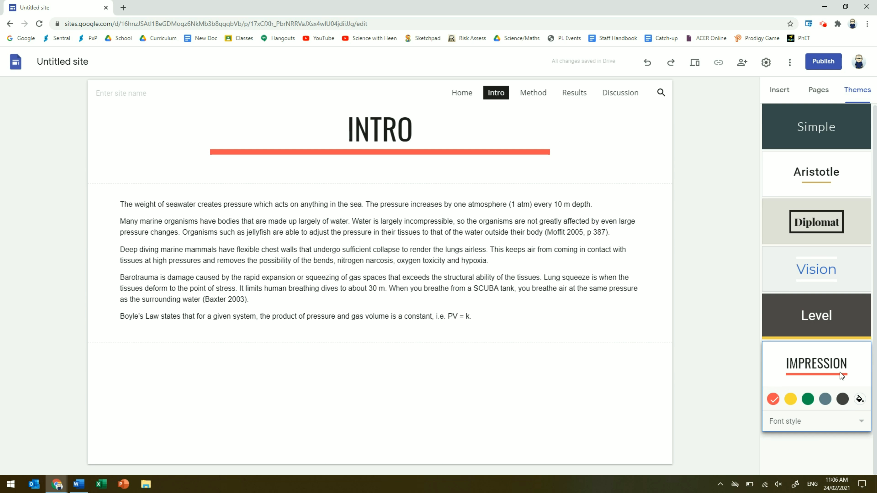
click(817, 123)
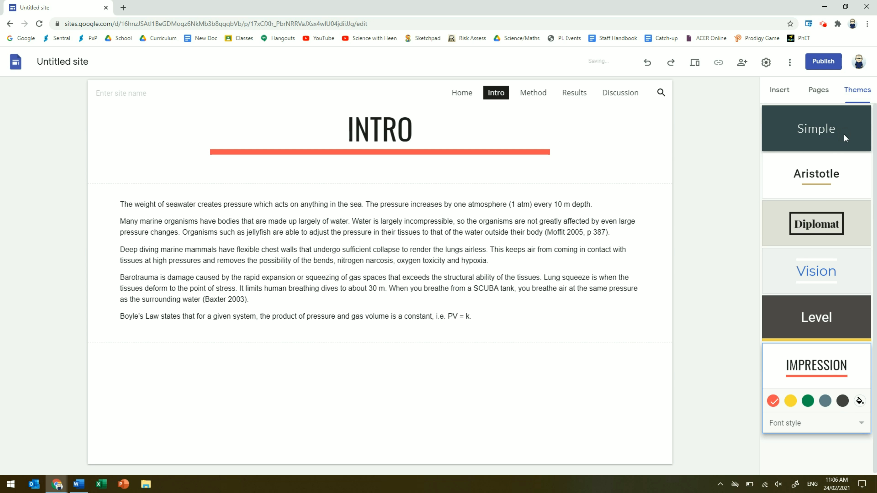
click(590, 289)
- Make the Intro page's title bold
drag(413, 127, 340, 116)
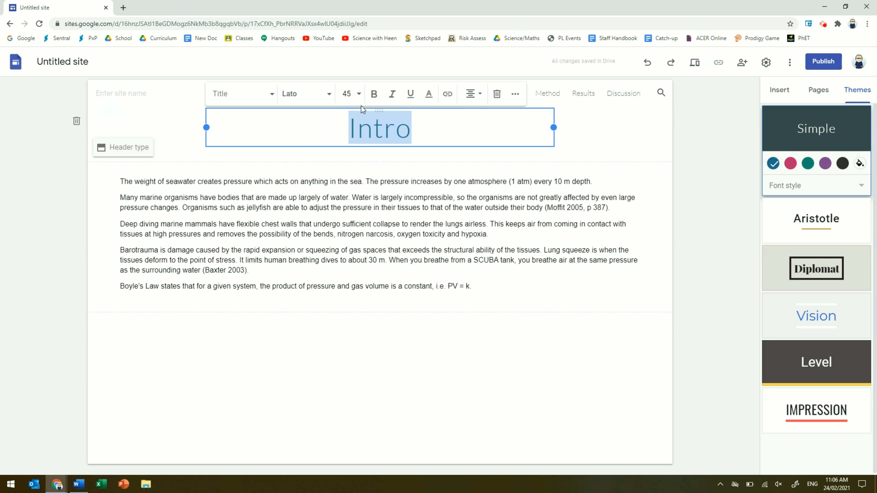
click(375, 95)
click(548, 235)
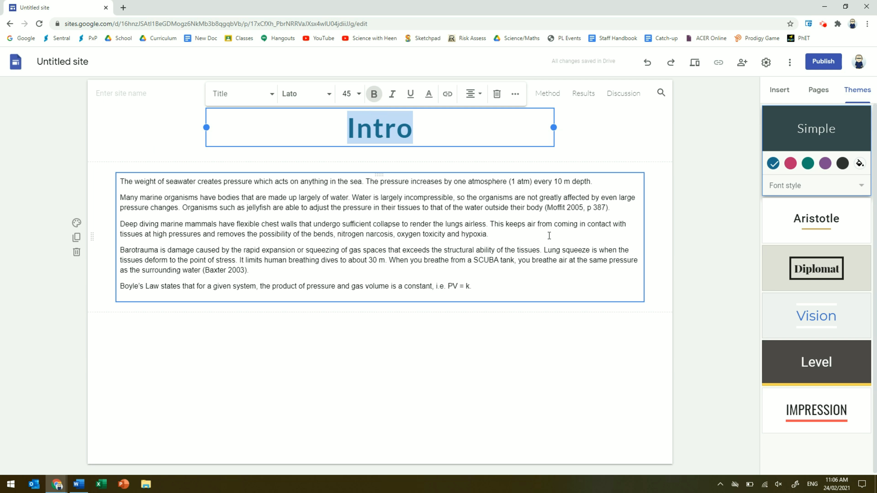
click(521, 335)
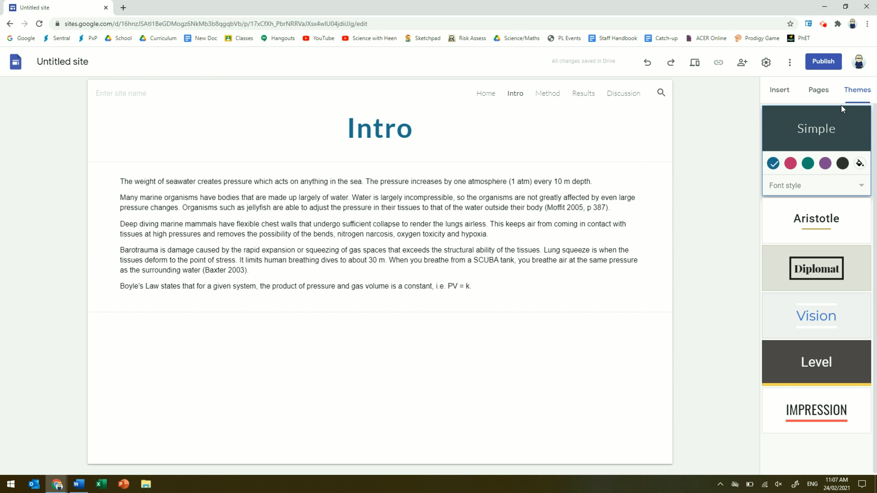
- Open the Method page and make its title bold
click(814, 94)
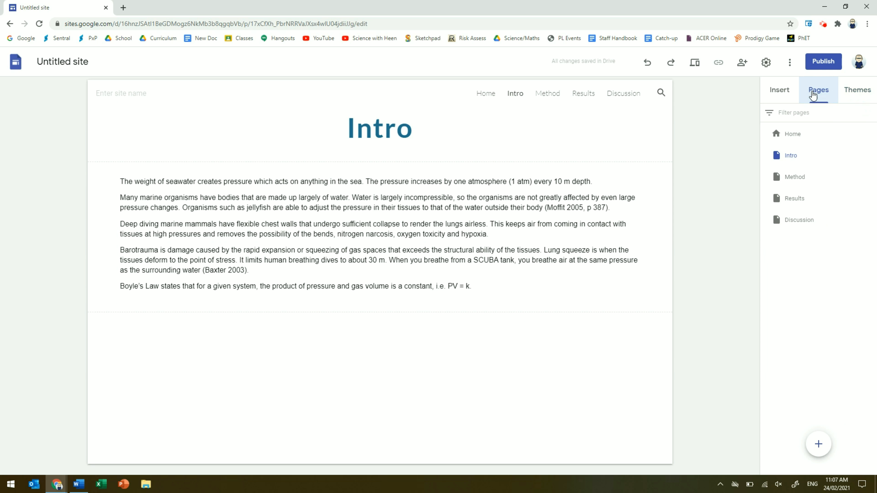
click(805, 177)
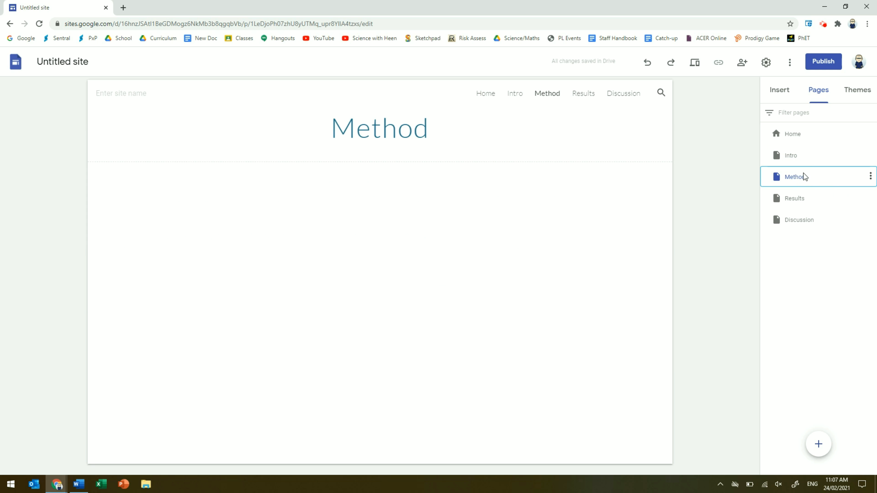
click(402, 132)
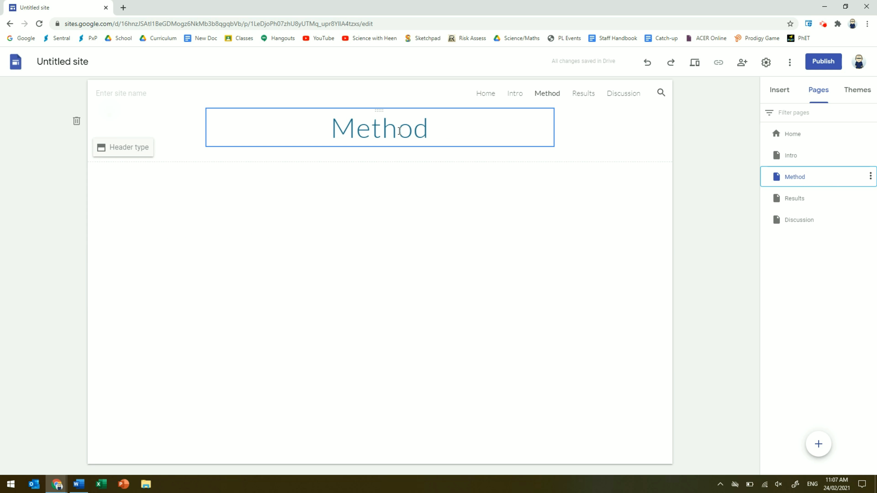
double_click(399, 131)
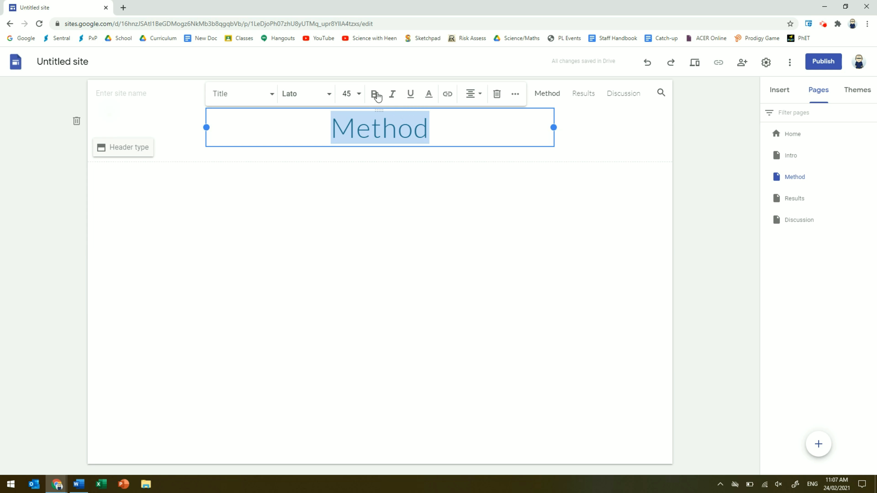
click(374, 94)
- Make the titles of the Results and Discussion pages bold
click(805, 199)
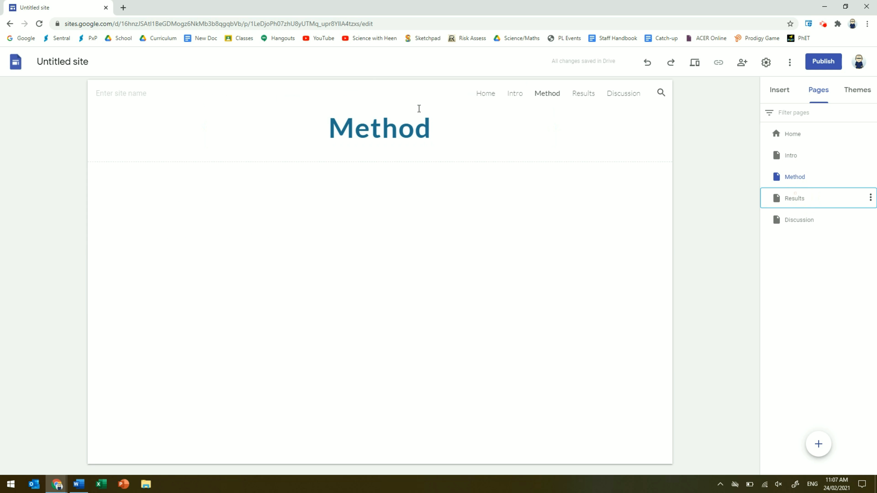
double_click(381, 128)
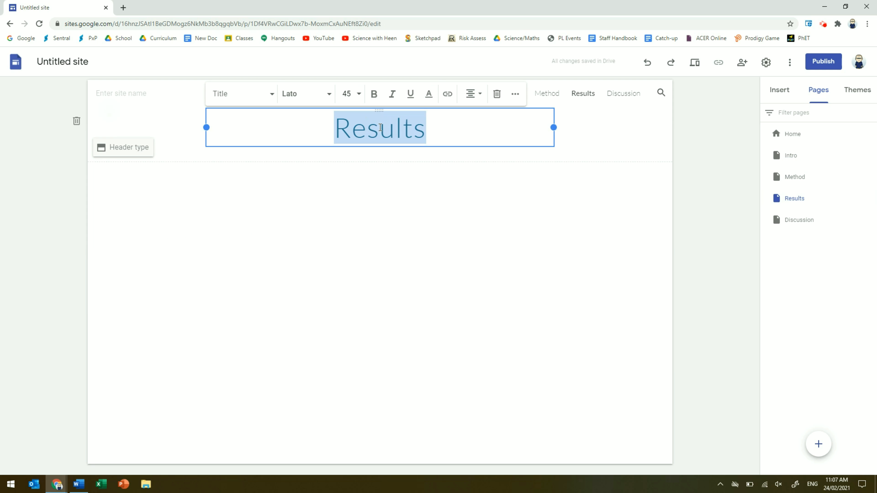
click(374, 94)
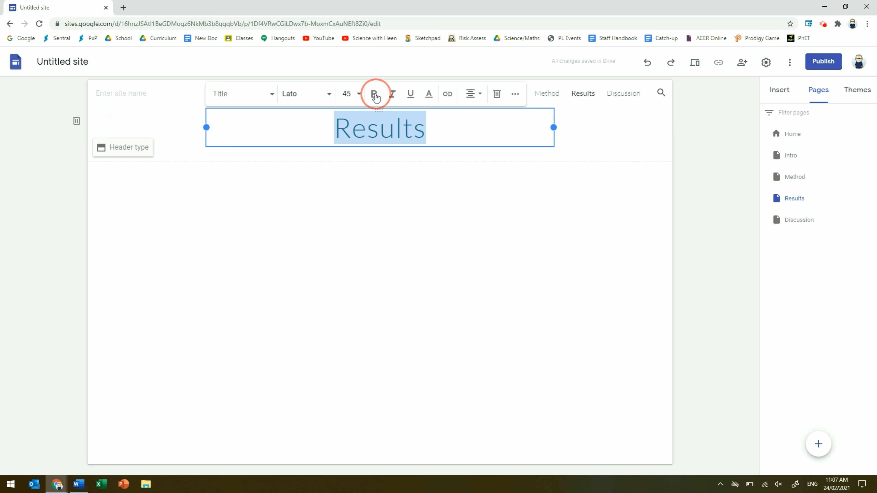
click(803, 221)
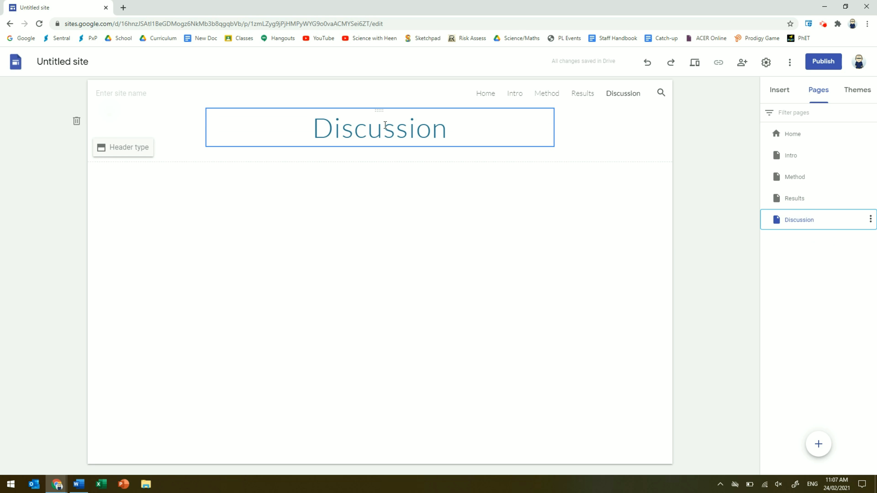
double_click(386, 125)
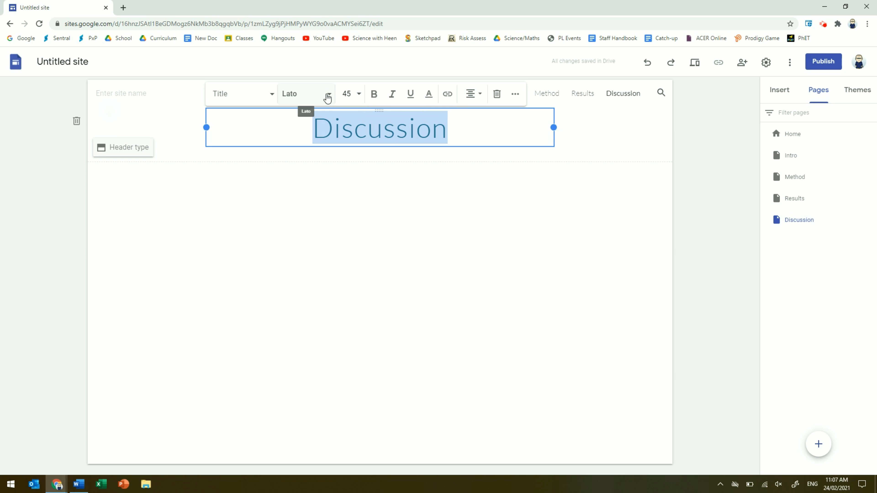
click(373, 96)
click(448, 215)
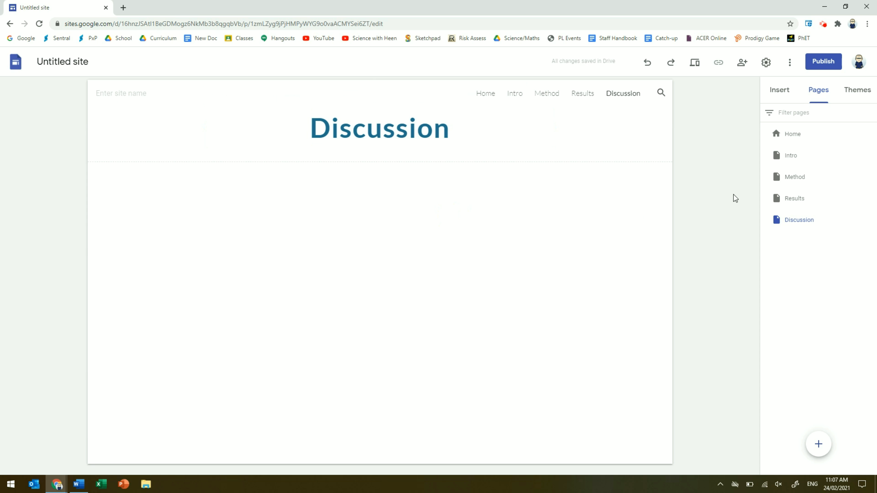
- Open the site's Method page and copy the paragraph under the Method heading from the Word report
click(791, 178)
key(alt+Tab)
scroll(307, 319, down, 3)
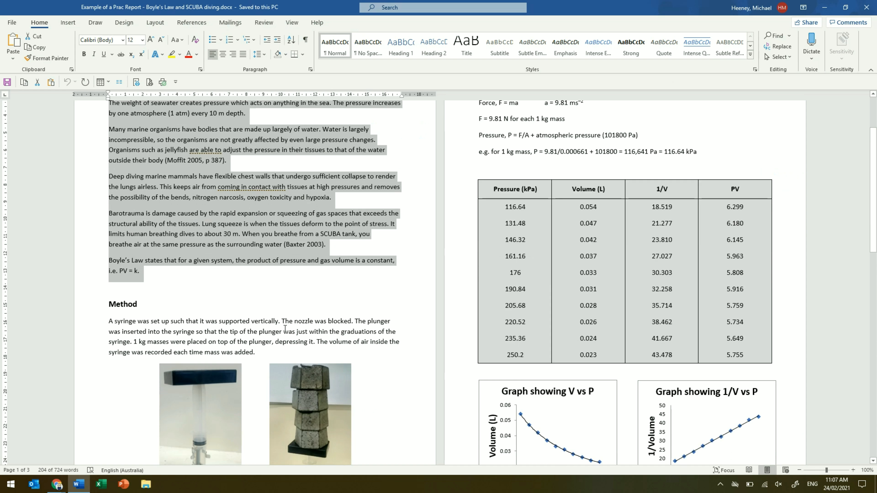
drag(257, 354, 108, 320)
key(ctrl+c)
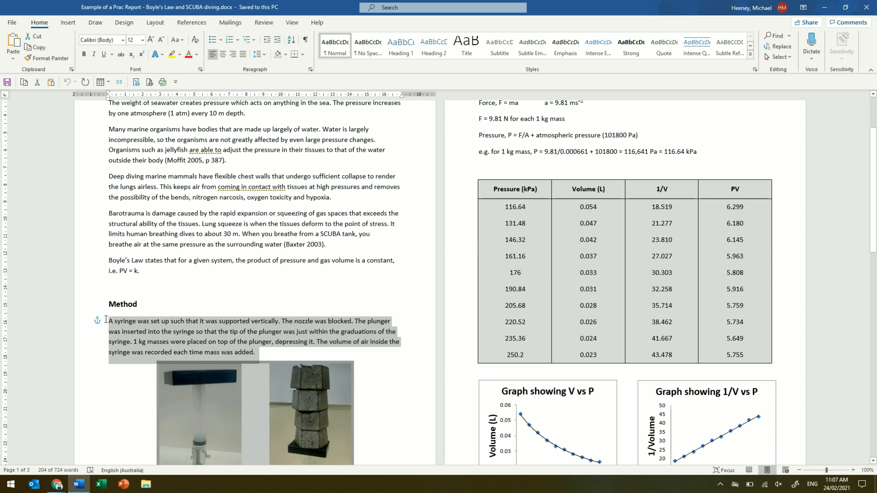
- Insert a text box on the site's Method page, paste the copied method paragraph and remove the trailing blank line
key(alt+Tab)
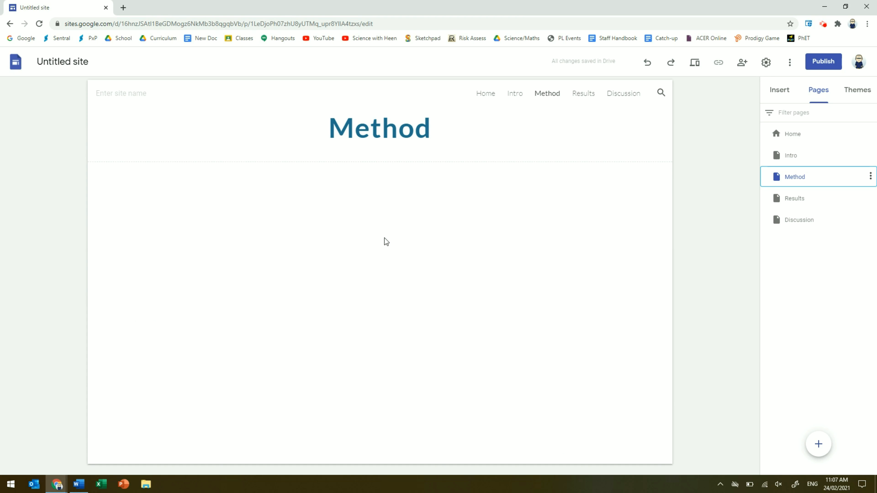
click(412, 203)
click(779, 94)
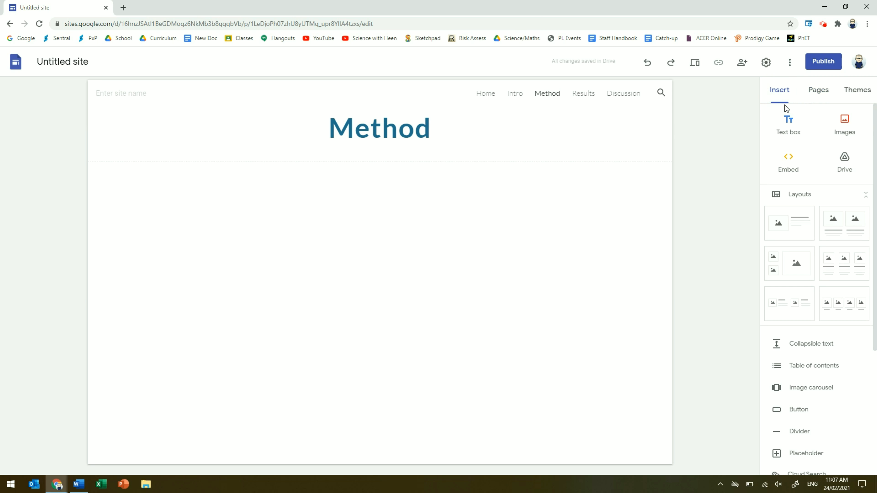
click(791, 124)
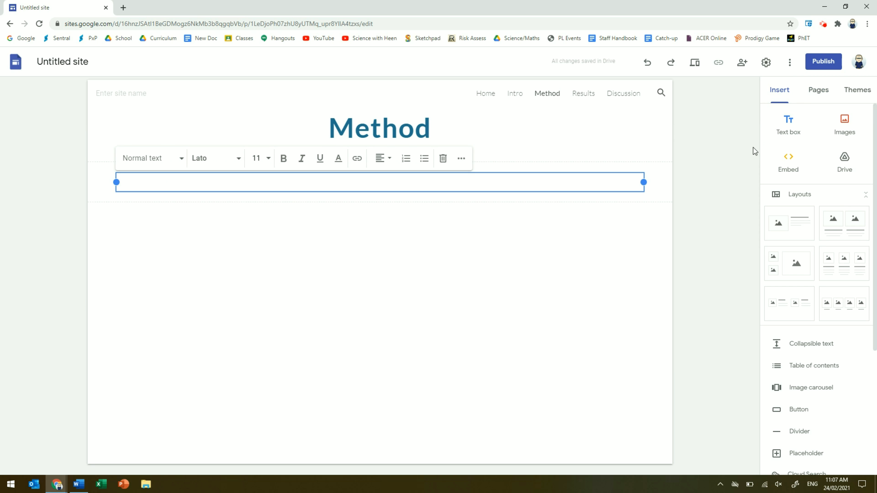
key(ctrl+v)
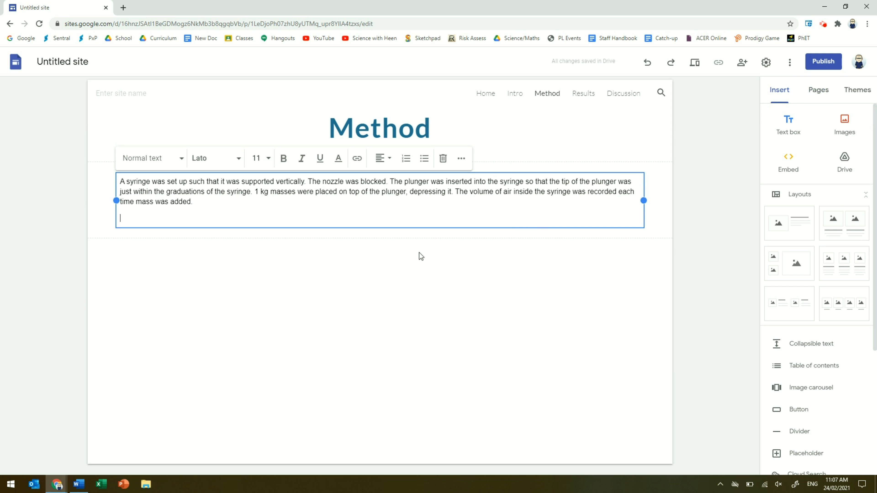
key(BackSpace)
click(420, 255)
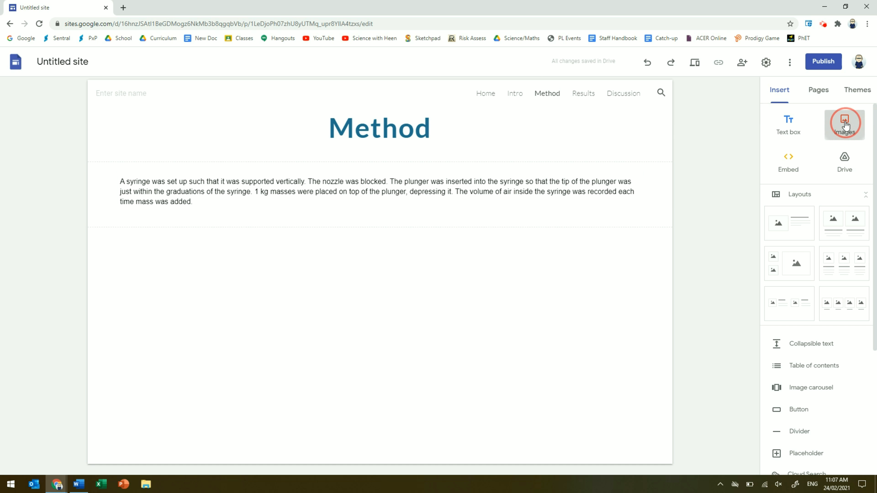
- Upload the image Syringe.jpg from Downloads to the Method page below the paragraph
click(836, 124)
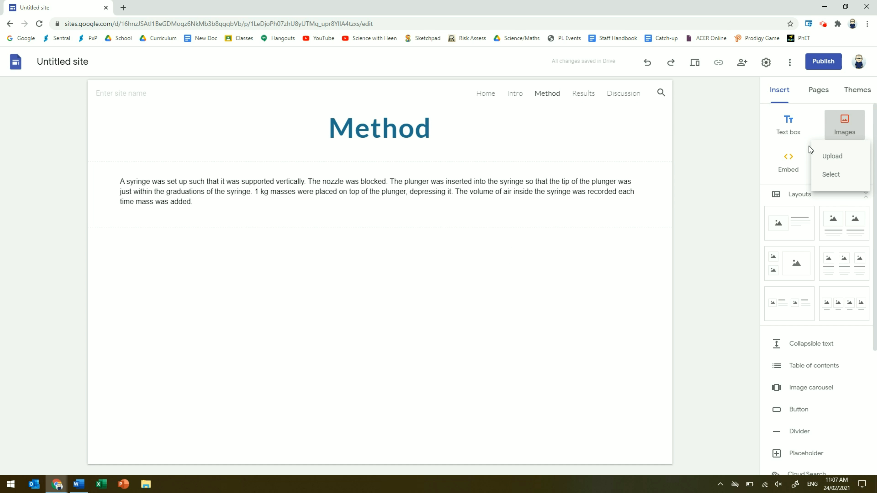
click(831, 155)
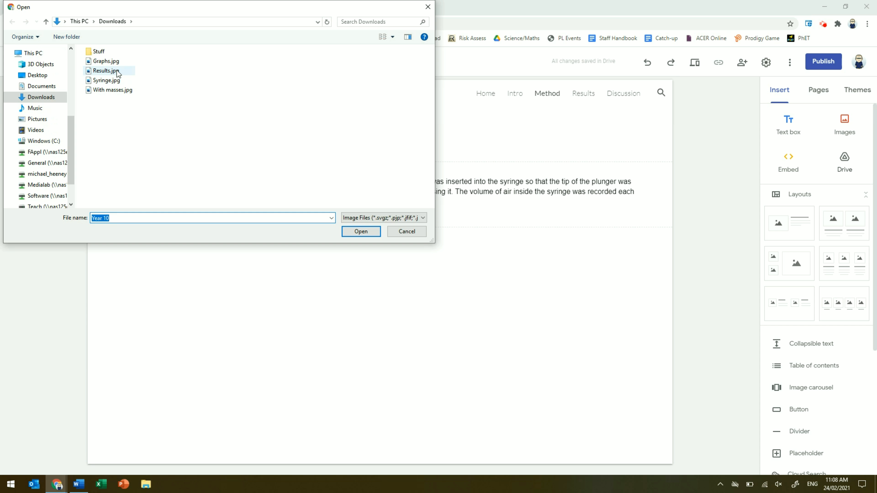
double_click(115, 79)
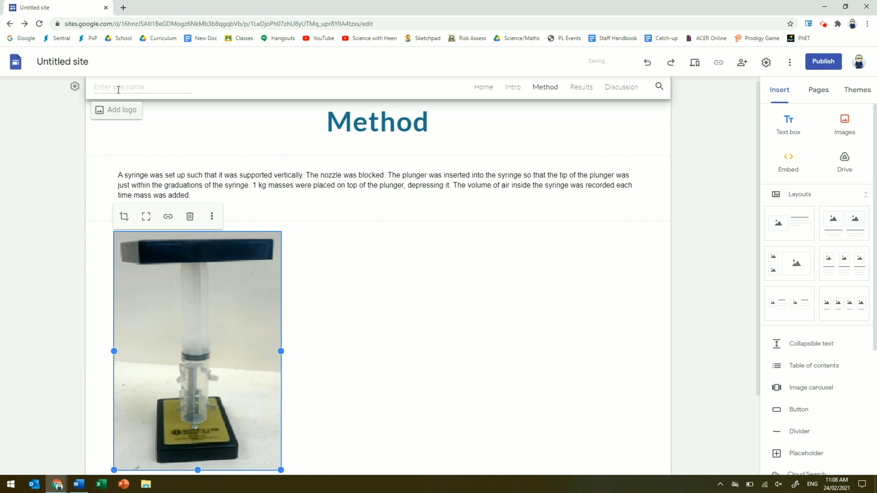
click(622, 361)
- Upload the image With masses.jpg from Downloads to the Method page below the syringe image
scroll(559, 397, down, 3)
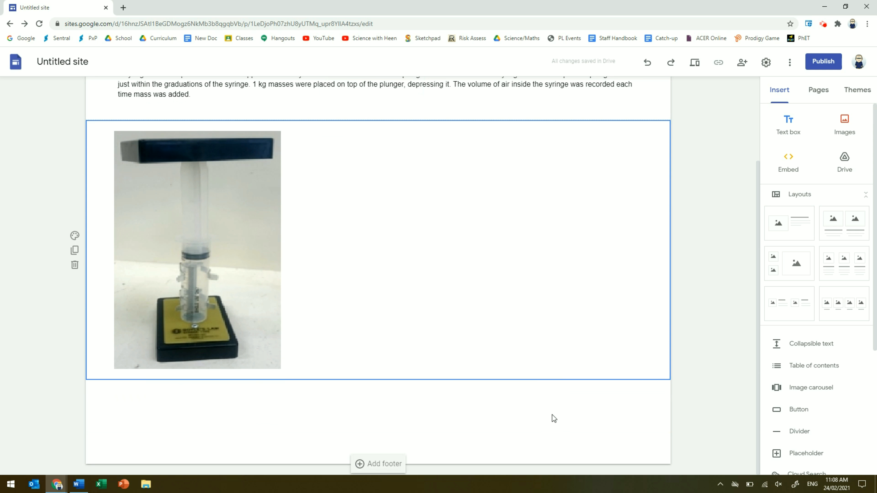
click(841, 124)
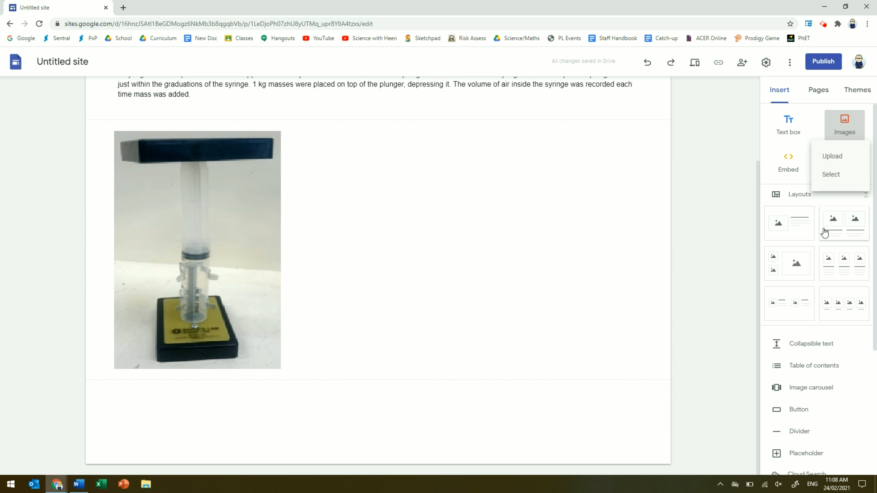
click(832, 156)
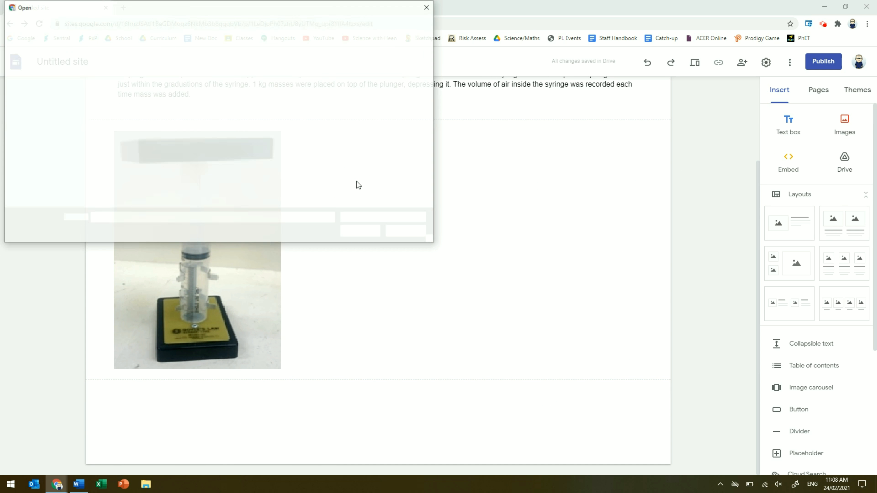
double_click(120, 90)
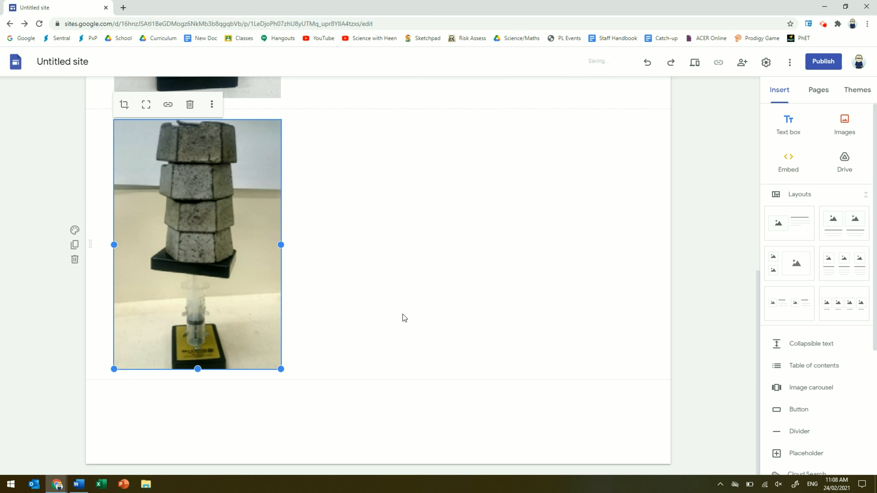
- Move the masses image into the same section to the right of the syringe image, and shift the syringe image slightly right
scroll(404, 313, up, 10)
scroll(405, 312, down, 5)
scroll(405, 312, up, 6)
scroll(349, 334, down, 5)
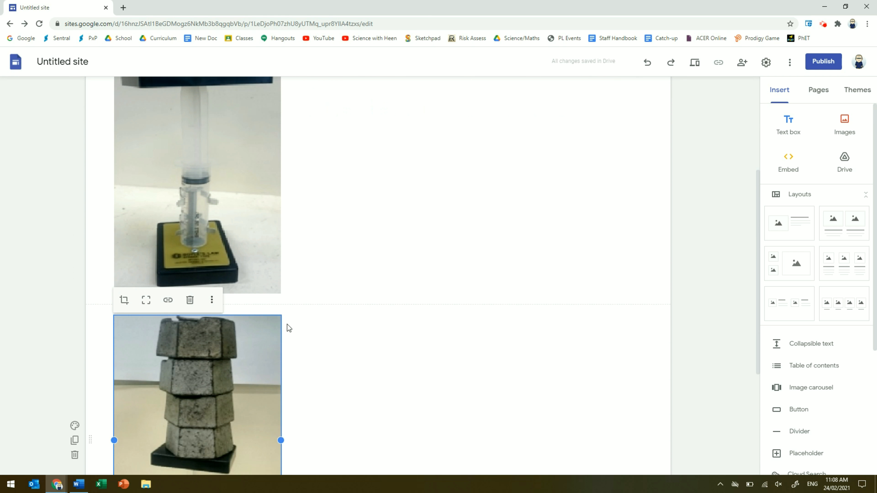
drag(272, 337, 534, 222)
drag(233, 211, 260, 211)
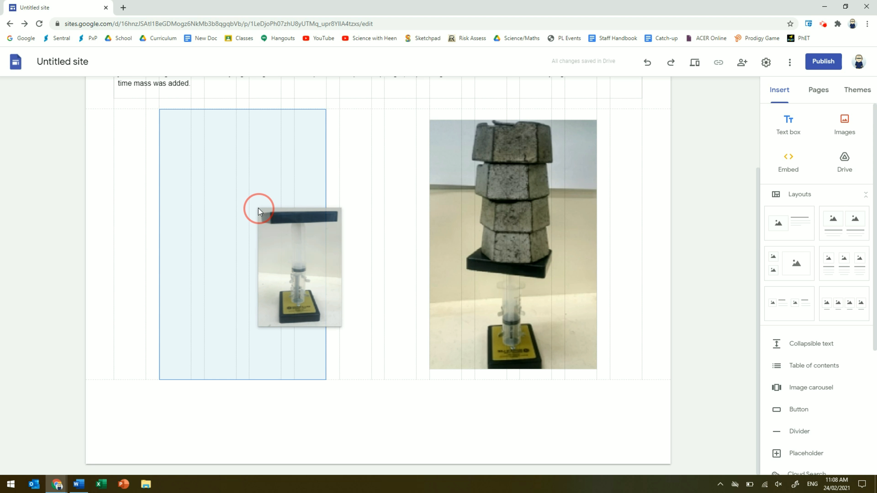
drag(259, 209, 259, 208)
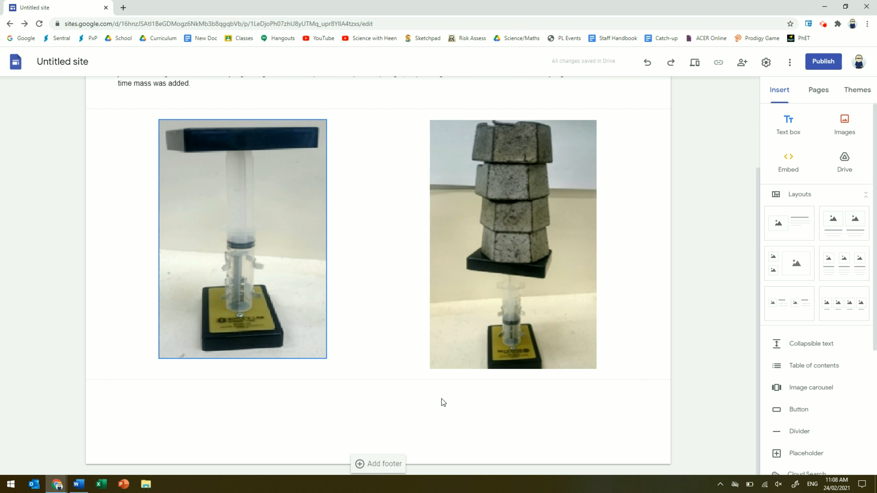
- Enlarge the syringe image to the masses image's height by placing them side by side, and move the masses image back to the right
click(491, 276)
drag(487, 264, 367, 244)
click(311, 337)
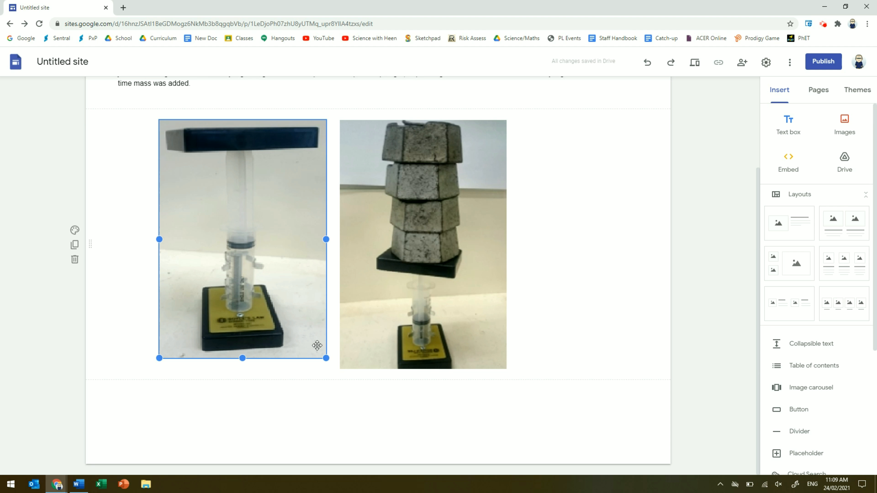
mouse_move(326, 359)
mouse_down()
mouse_move(335, 369)
mouse_move(329, 362)
mouse_up()
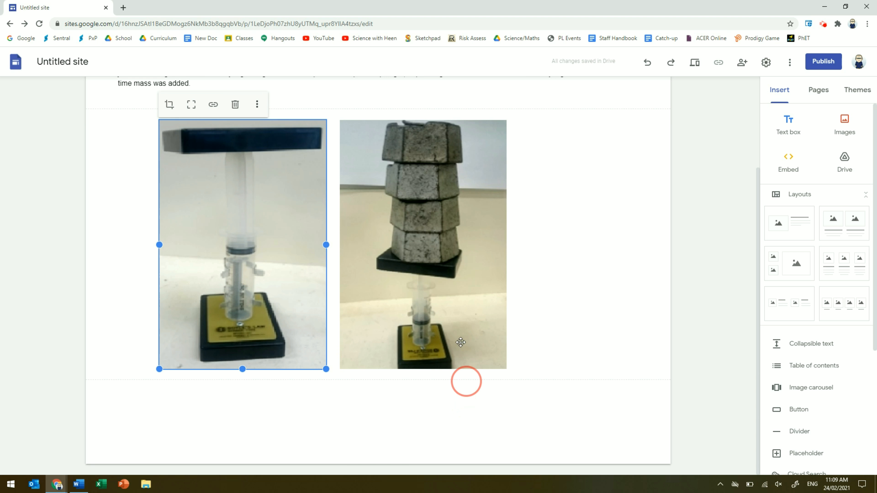
drag(432, 286, 526, 308)
scroll(515, 424, up, 3)
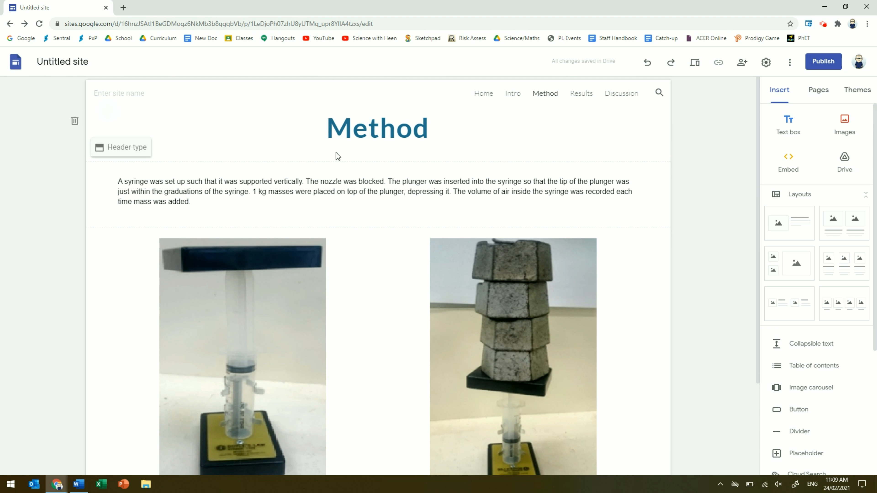
scroll(365, 247, down, 3)
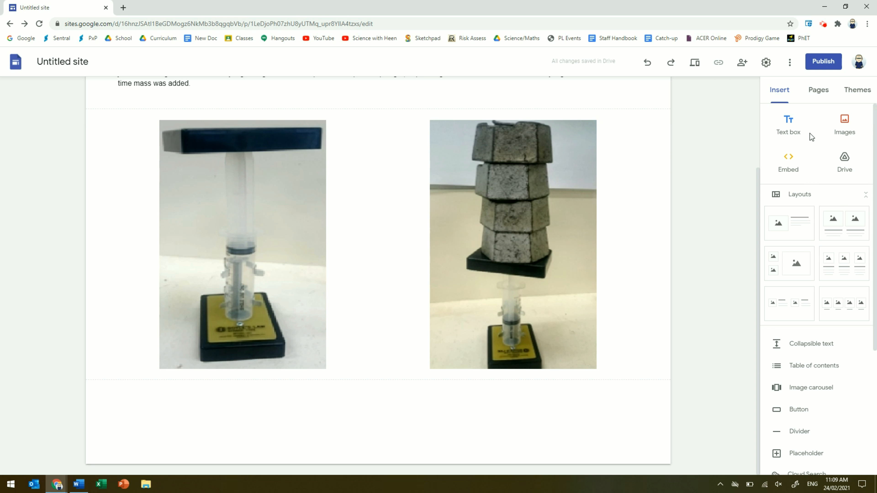
- Open the Results page and insert a text box below its title
click(828, 93)
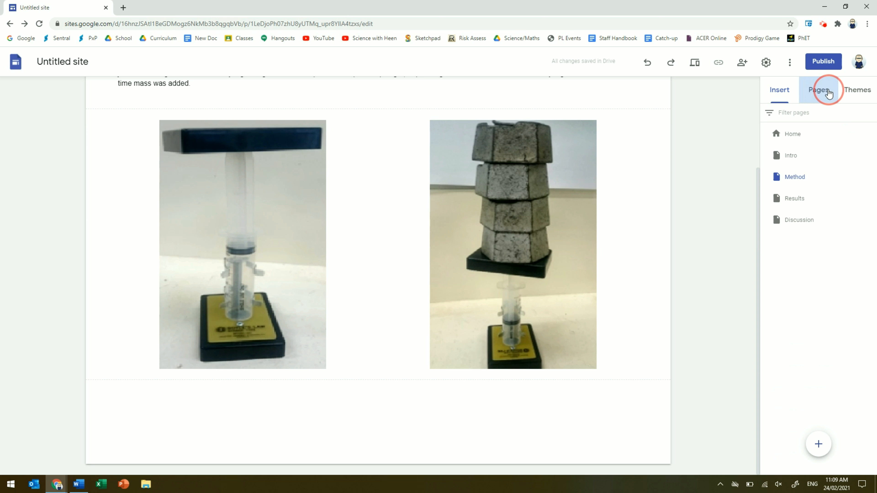
click(799, 198)
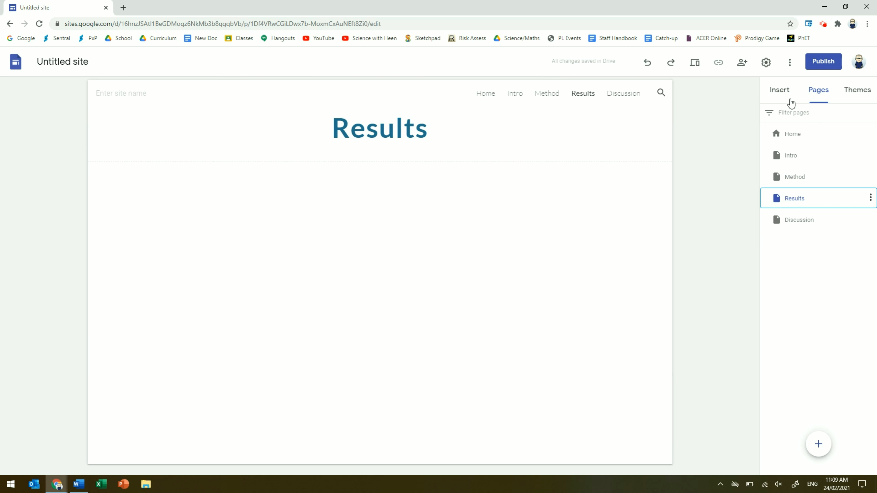
click(778, 93)
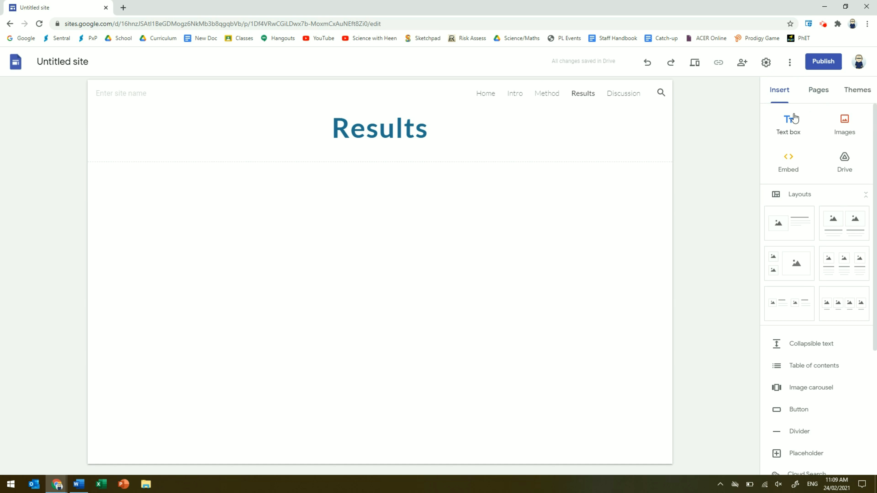
click(790, 124)
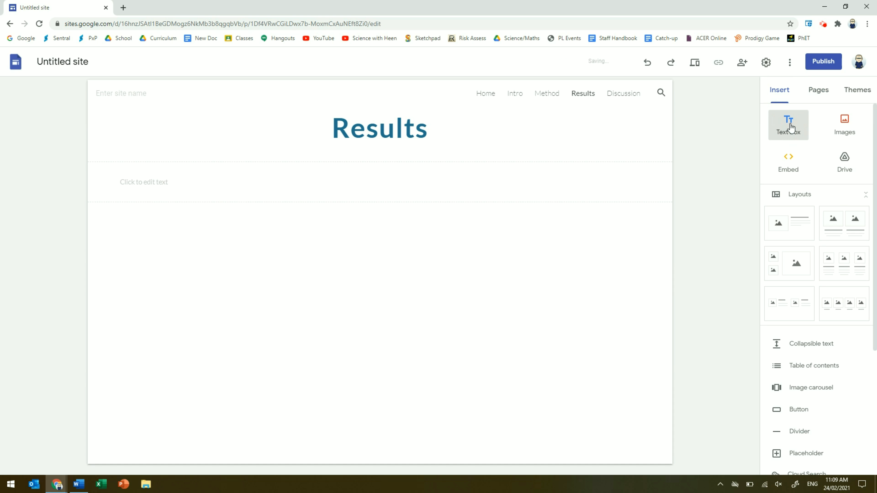
- Copy the six calculation lines under Results in the Word report into the text box on the site's Results page
key(alt+Tab)
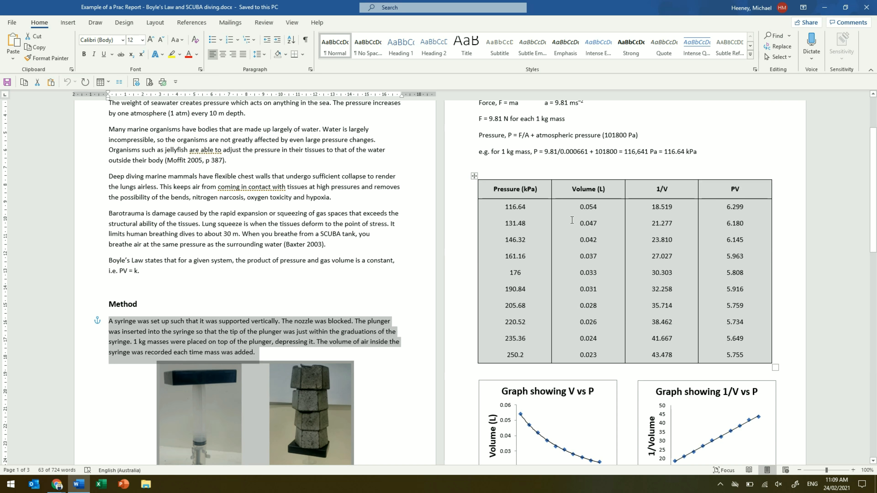
scroll(572, 220, up, 3)
drag(479, 157, 709, 240)
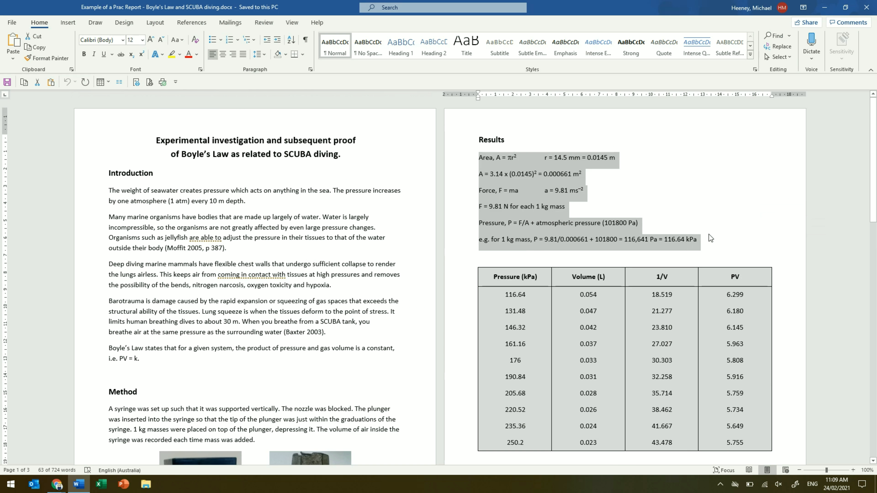
key(alt+Tab)
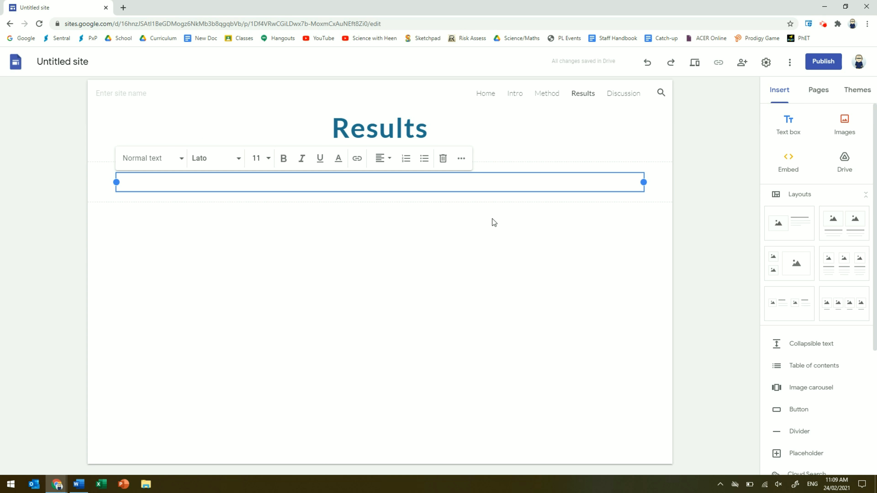
text(Area, A = pr2	r = 14.5 mm = 0.0145 m A = 3.14 x (0.0145)2 = 0.000661 m2 Force, F = ma	a = 9.81 ms-2 F = 9.81 N for each 1 kg mass Pressure, P = F/A + atmospheric pressure (101800 Pa) e.g. for 1 kg mass, P = 9.81/0.000661 + 101800 = 116,641 Pa = 116.64 kPa)
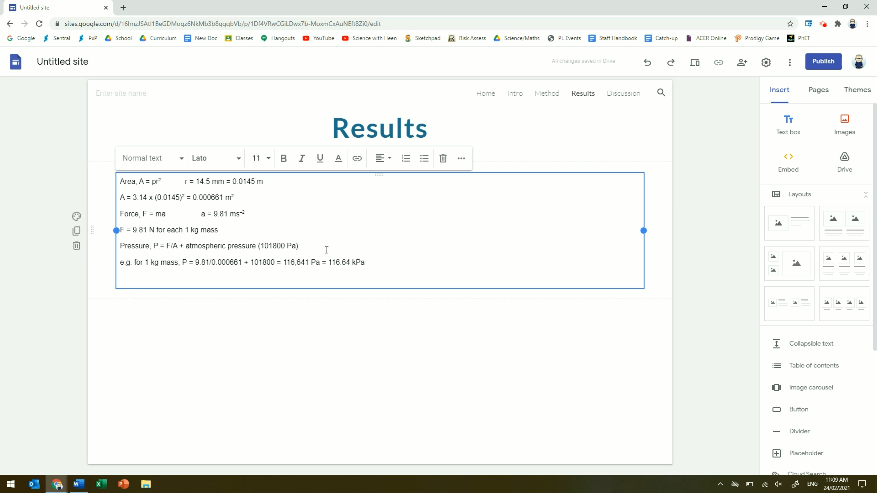
- Align the radius value with the acceleration value using a tab, and remove the empty line ending the calculations text
click(185, 182)
key(Tab)
key(BackSpace)
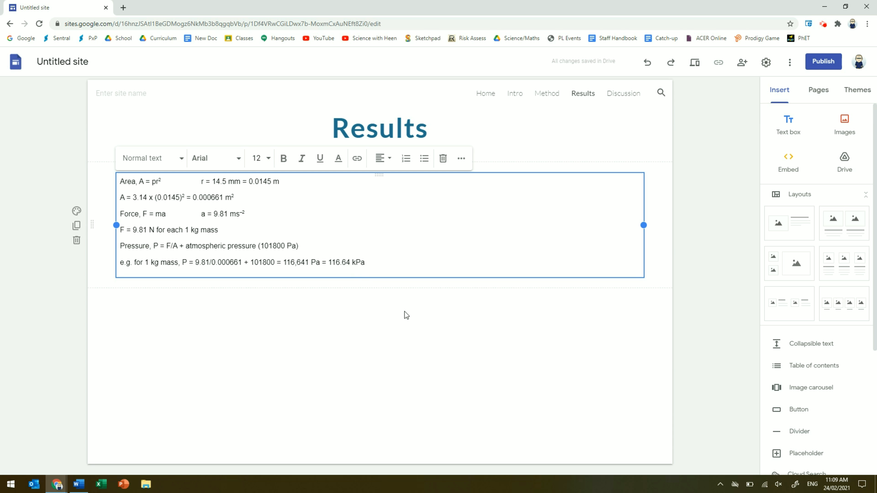
- Upload the image Results.jpg from Downloads to the Results page below the calculations
key(alt+Tab)
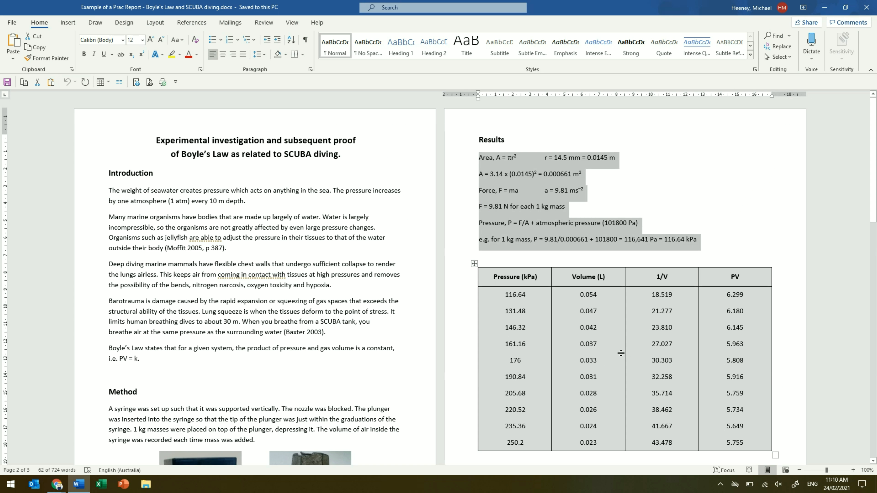
key(alt+Tab)
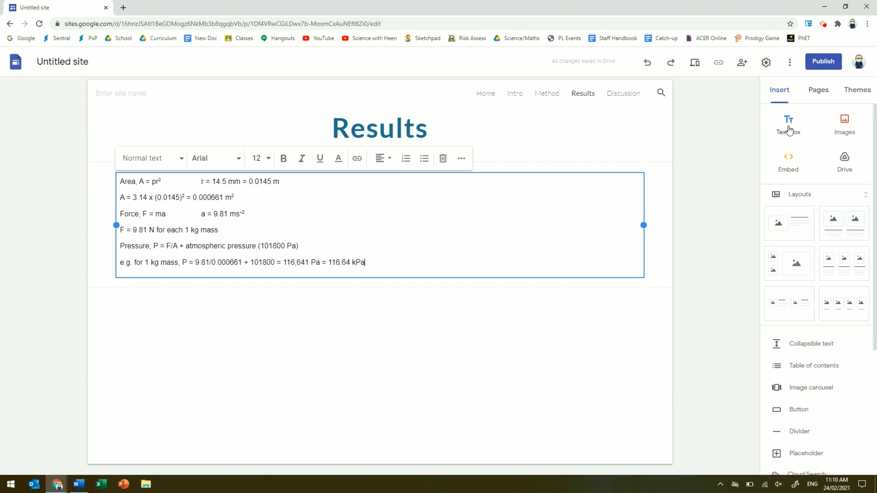
click(839, 133)
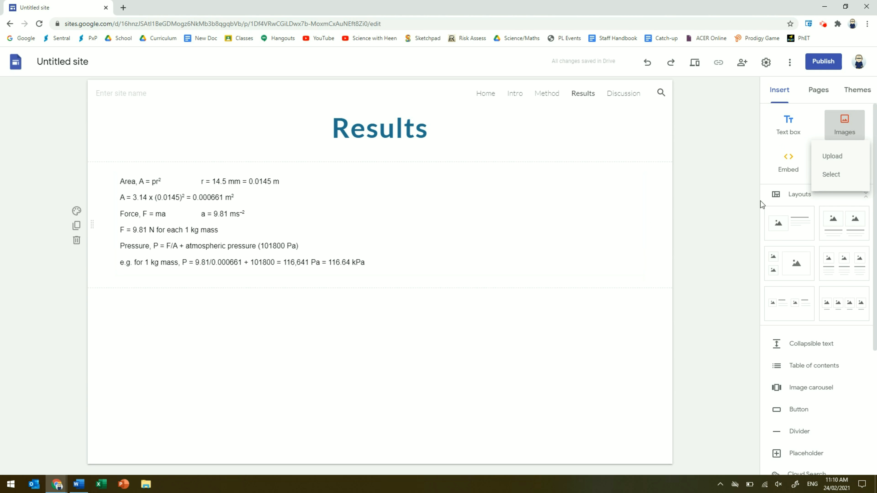
click(832, 158)
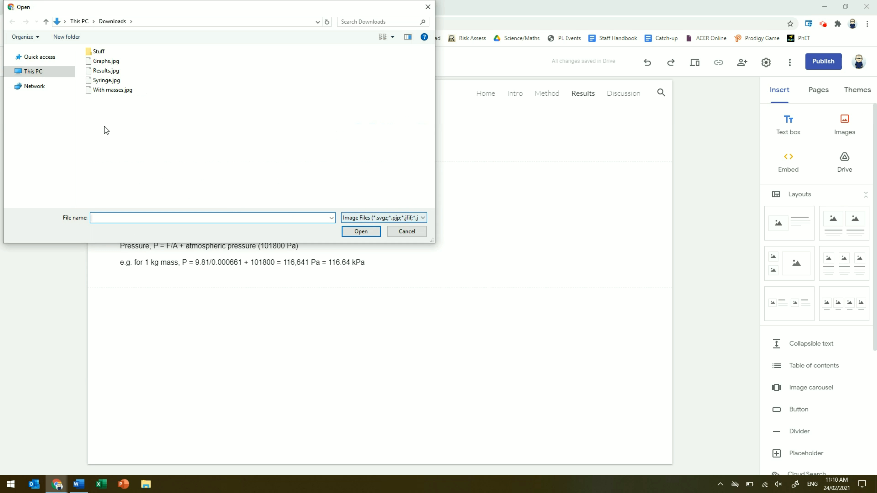
click(91, 72)
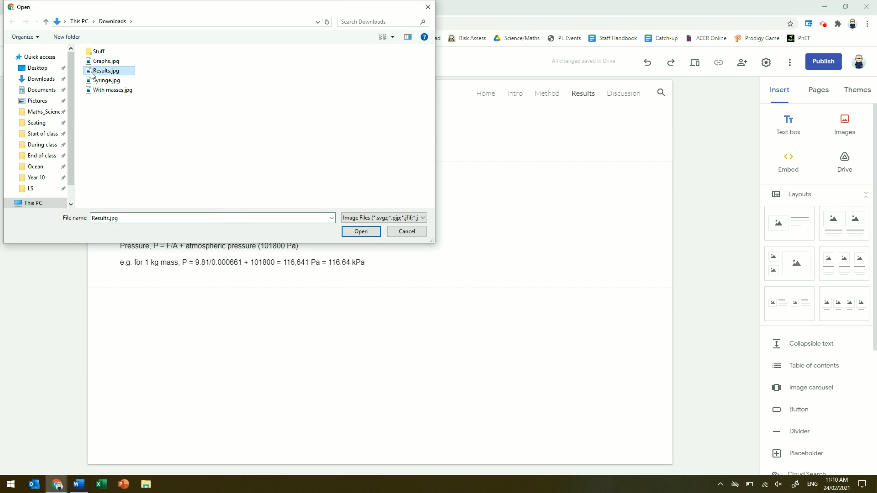
double_click(91, 72)
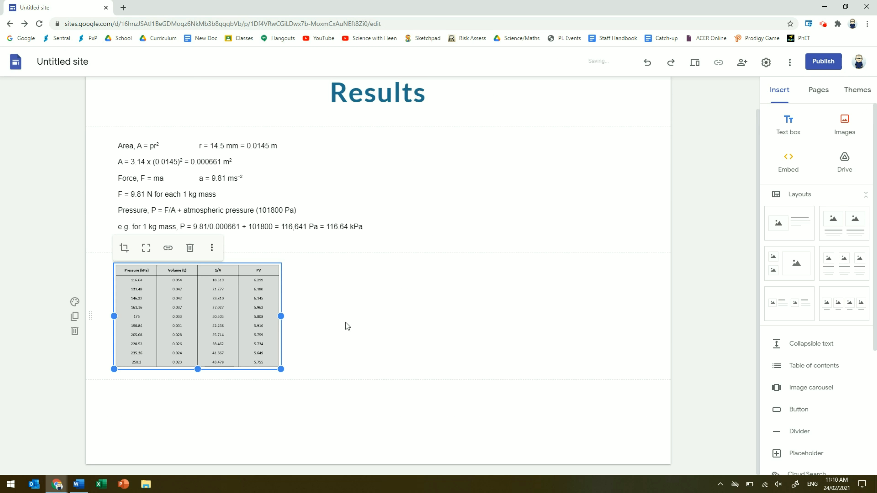
- Enlarge the results table image and adjust its frame height so the whole table shows without cropping
drag(281, 369, 450, 456)
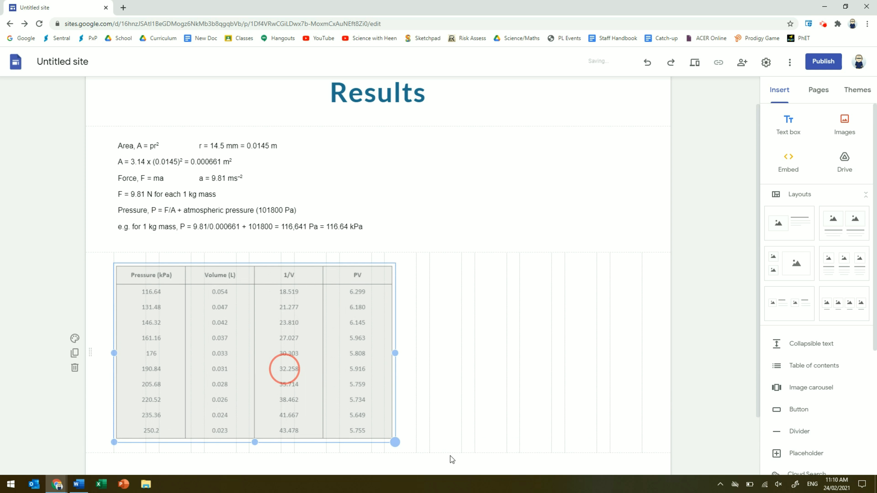
drag(287, 309, 289, 309)
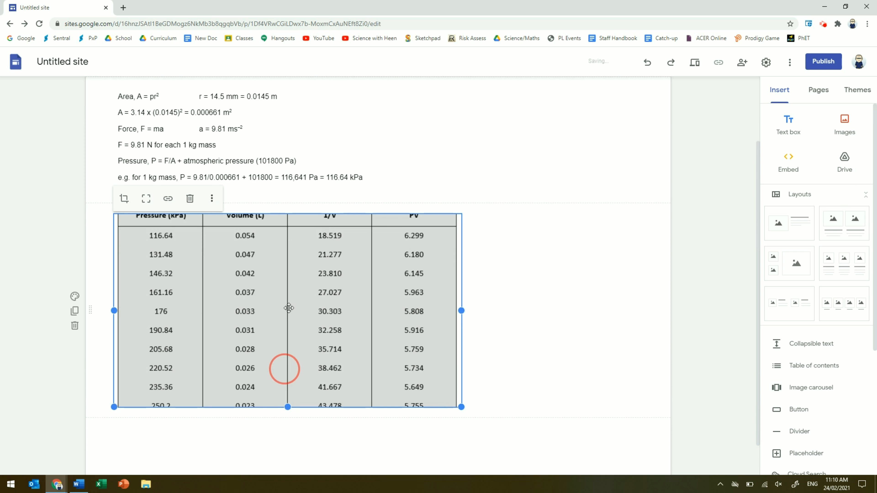
scroll(554, 312, down, 2)
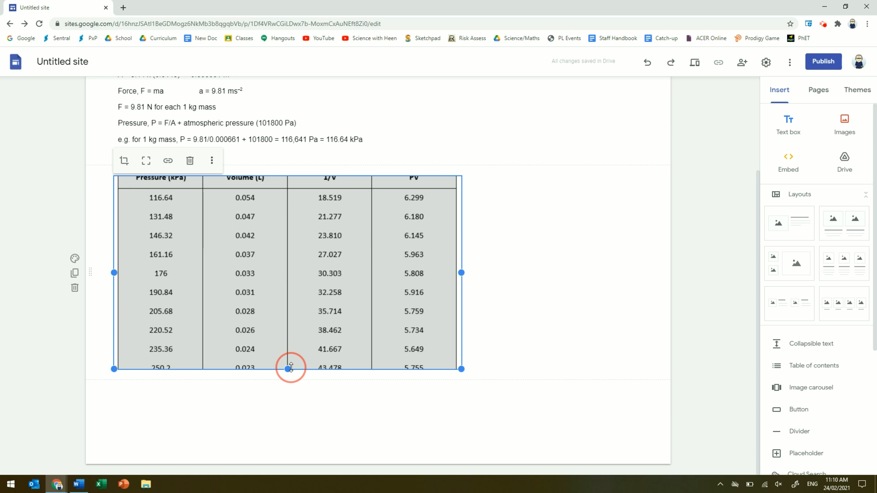
drag(289, 367, 299, 423)
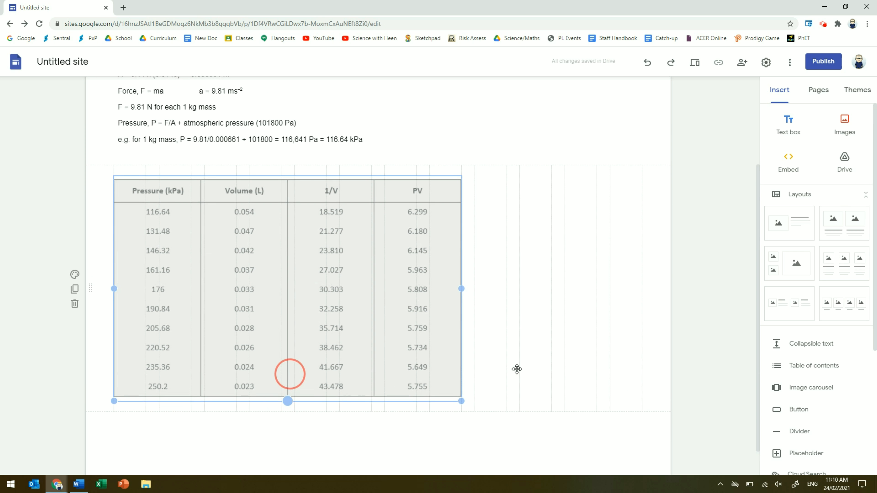
click(537, 347)
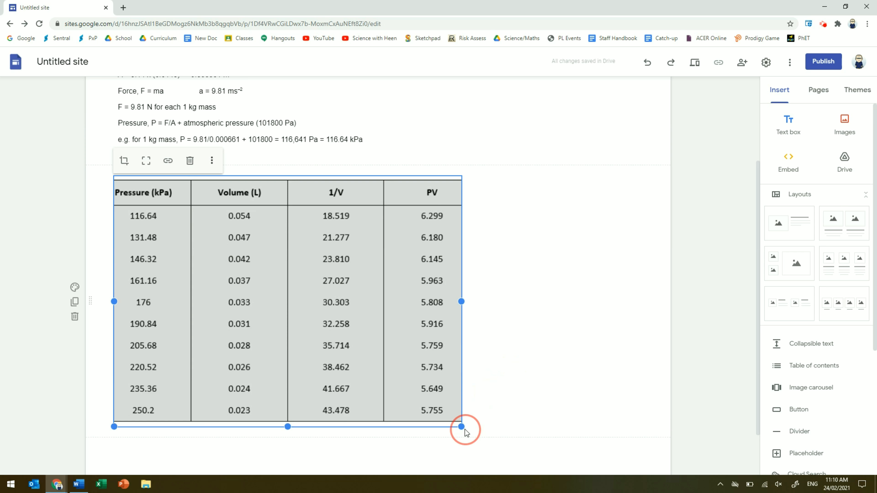
drag(463, 428, 483, 381)
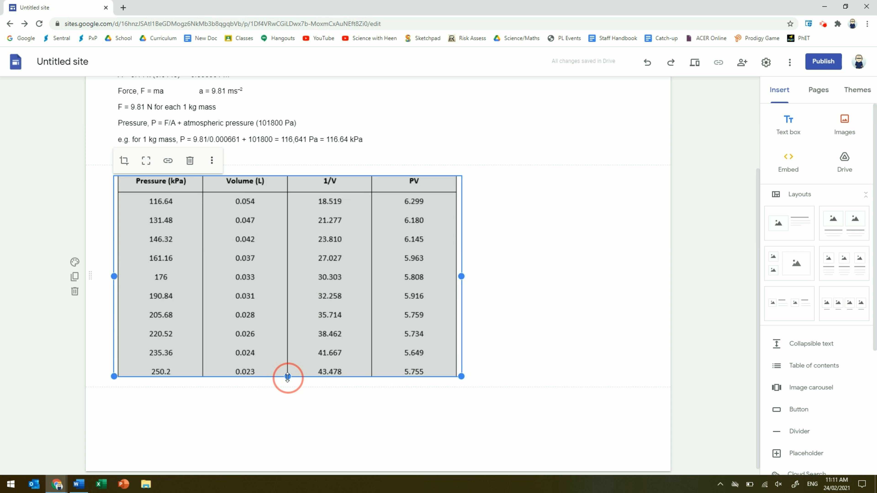
drag(287, 377, 288, 388)
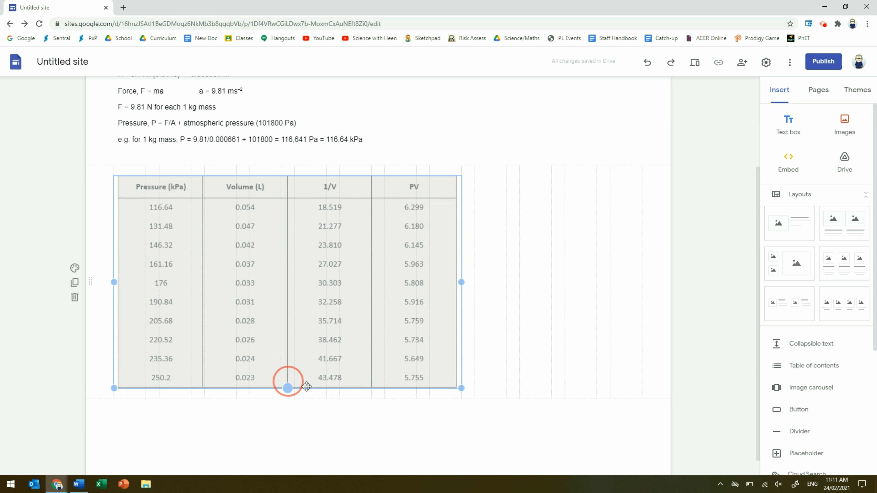
- Move the results table image to the centre of its section and deselect it
drag(307, 286, 354, 296)
drag(364, 294, 384, 293)
click(625, 421)
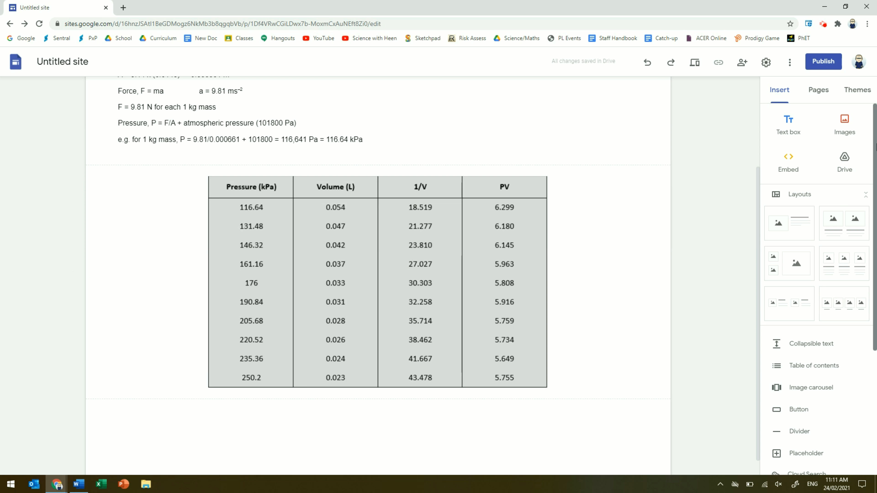
- Upload the image Graphs.jpg from Downloads to the Results page below the results table
click(845, 128)
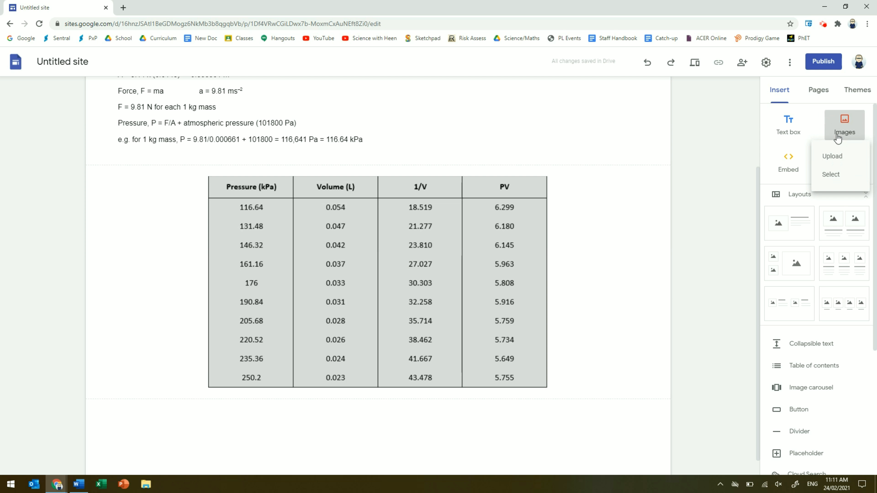
click(835, 156)
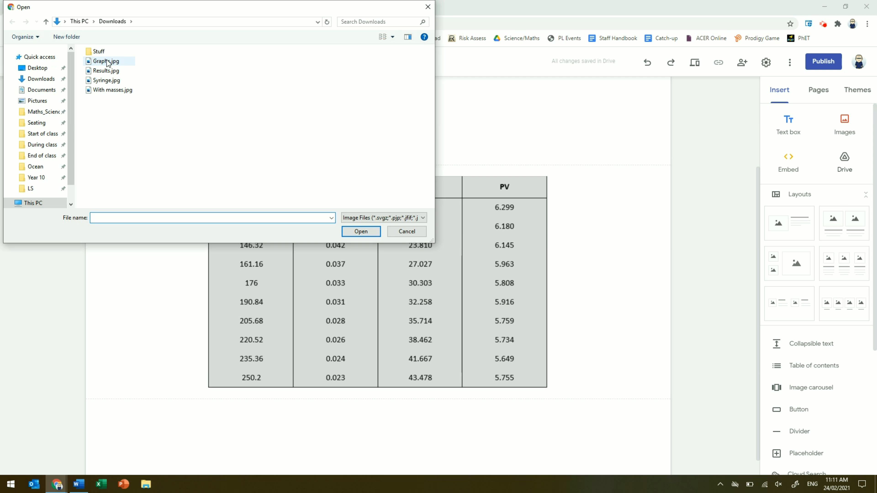
double_click(108, 62)
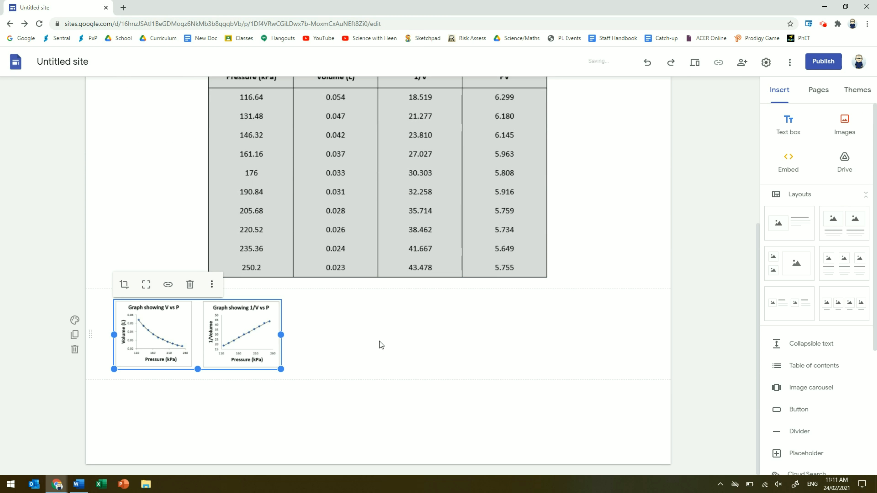
- Enlarge the graphs image, widen its frame until both graphs show completely, and centre it in its section
click(282, 370)
drag(309, 388, 476, 470)
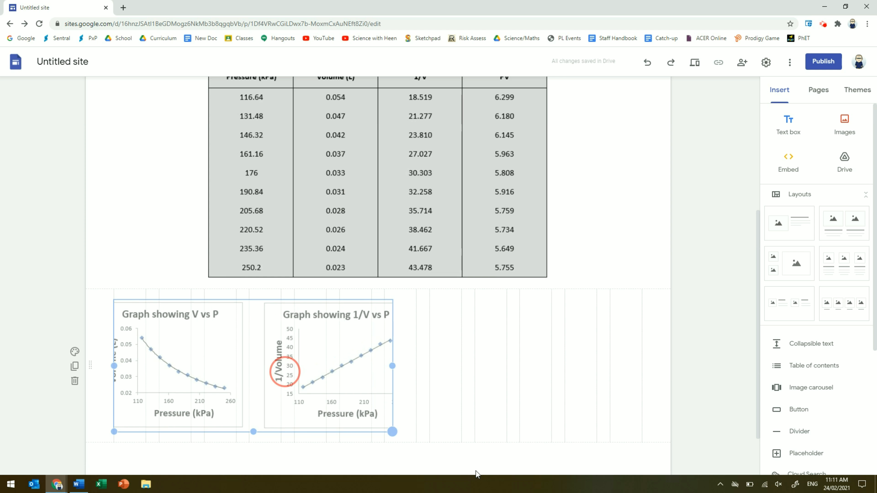
click(630, 345)
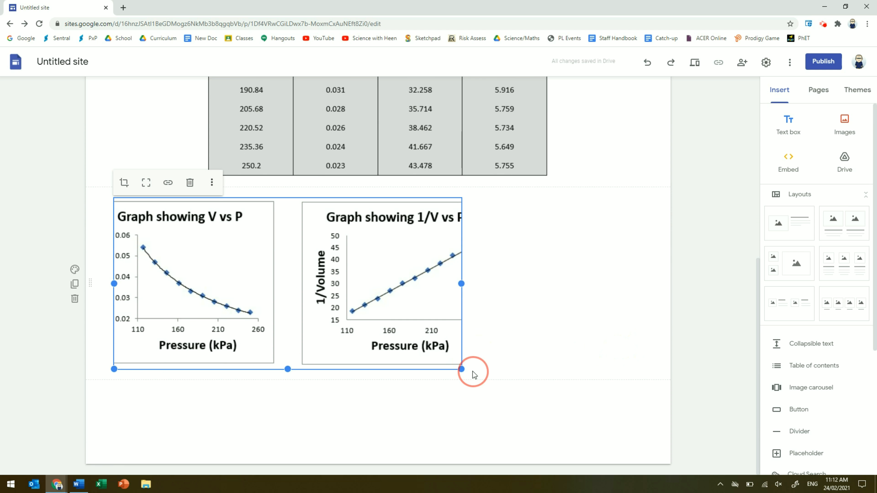
drag(465, 370, 520, 366)
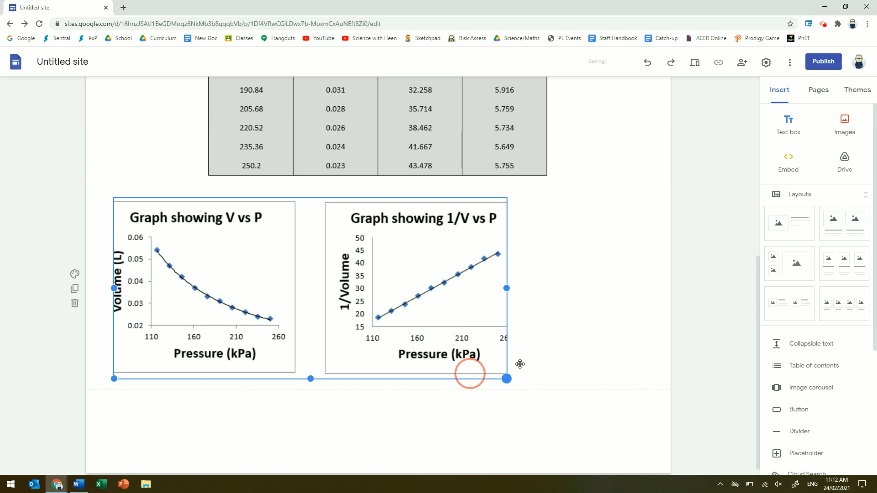
drag(507, 289, 555, 293)
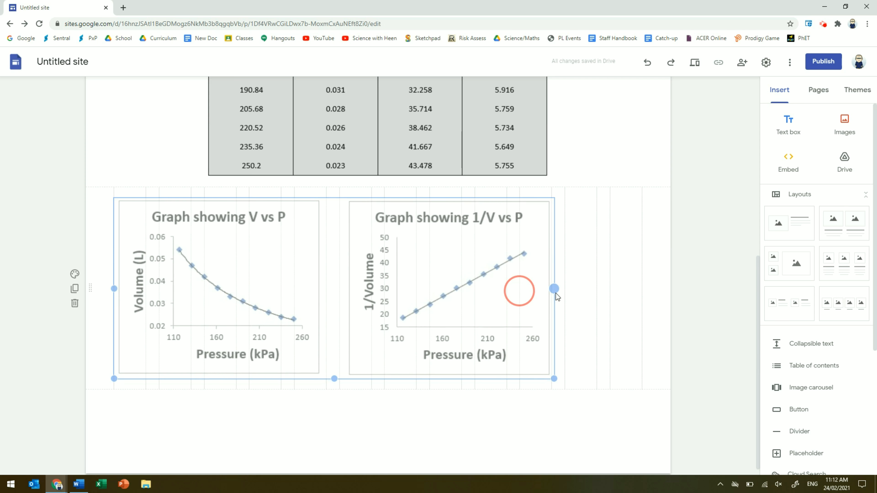
drag(387, 296, 409, 284)
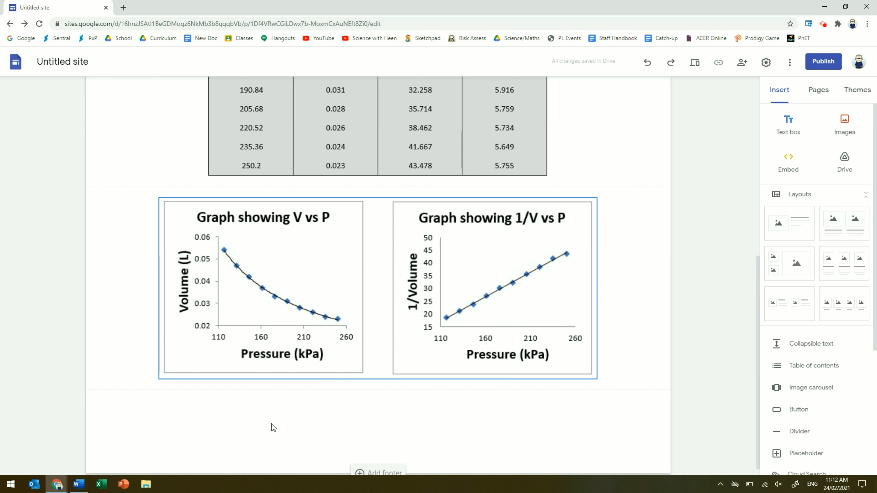
- Move the graphs image into a section between the calculations and the results table
scroll(258, 363, up, 5)
scroll(260, 386, up, 1)
click(266, 454)
drag(265, 449, 215, 197)
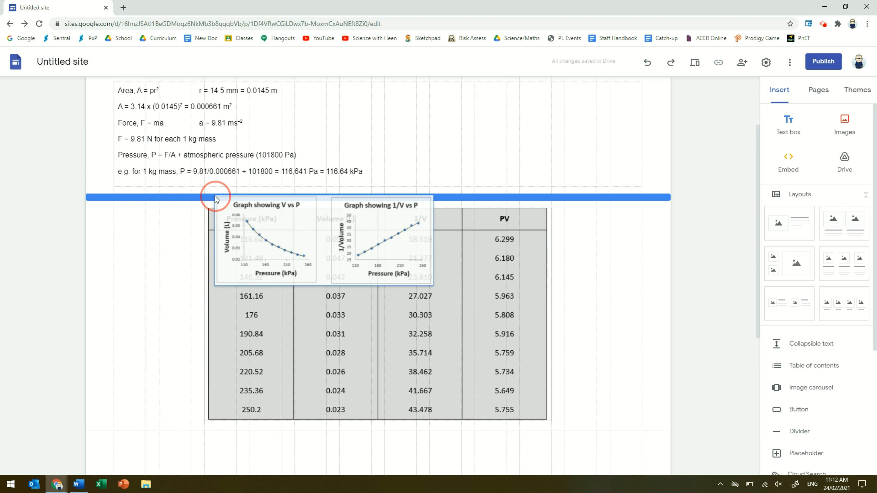
drag(215, 195, 215, 195)
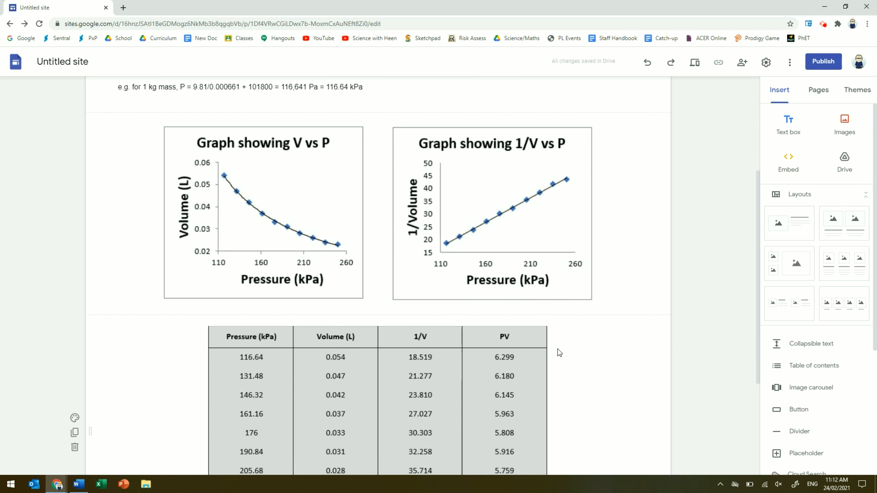
- Move the results table image back above the graphs image, directly below the calculations
scroll(567, 352, up, 3)
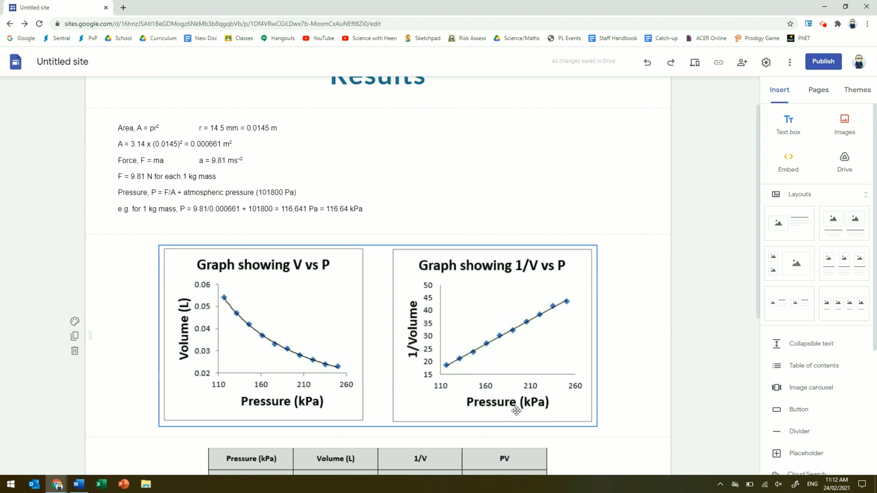
scroll(516, 410, down, 2)
click(369, 402)
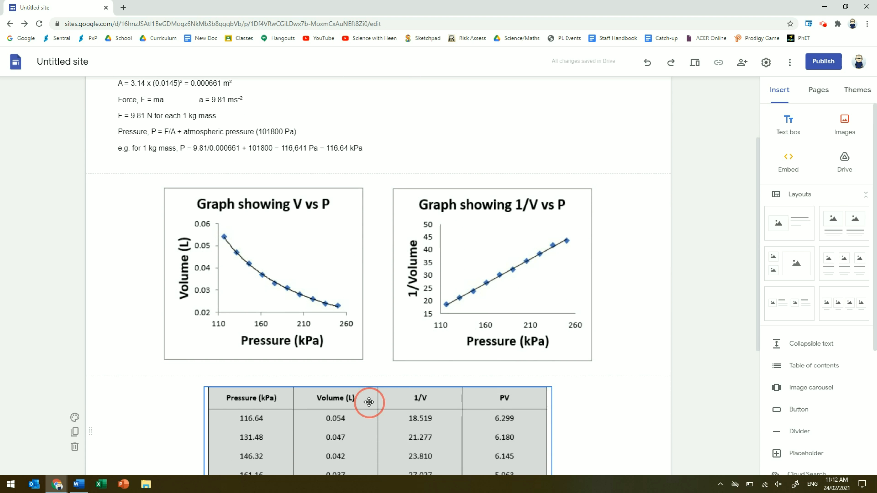
drag(370, 360, 368, 175)
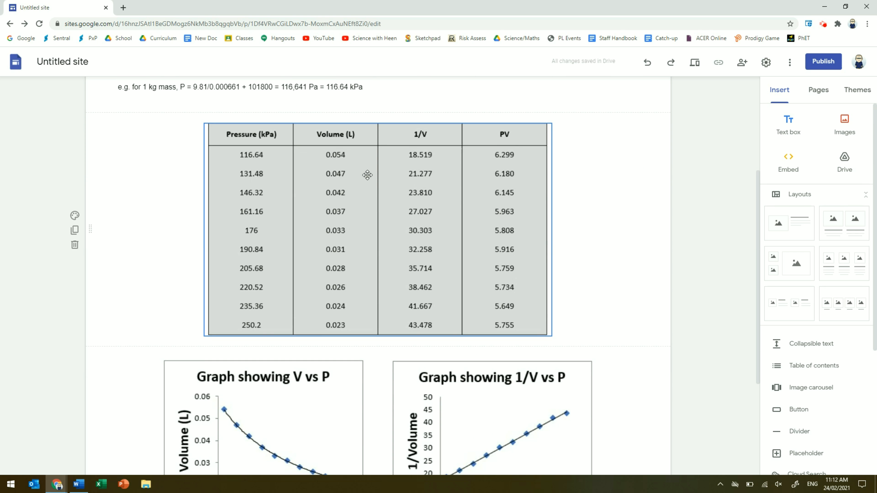
scroll(522, 261, up, 5)
click(524, 261)
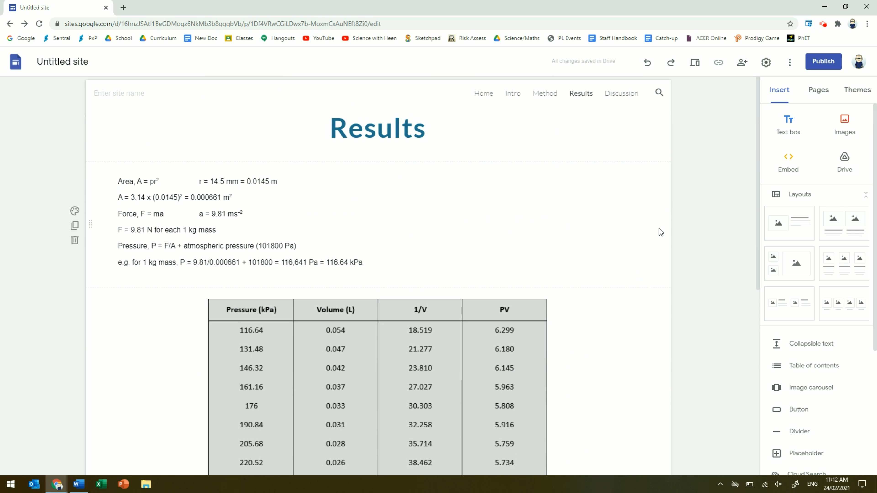
- Open the Method page from the site's page list
click(829, 91)
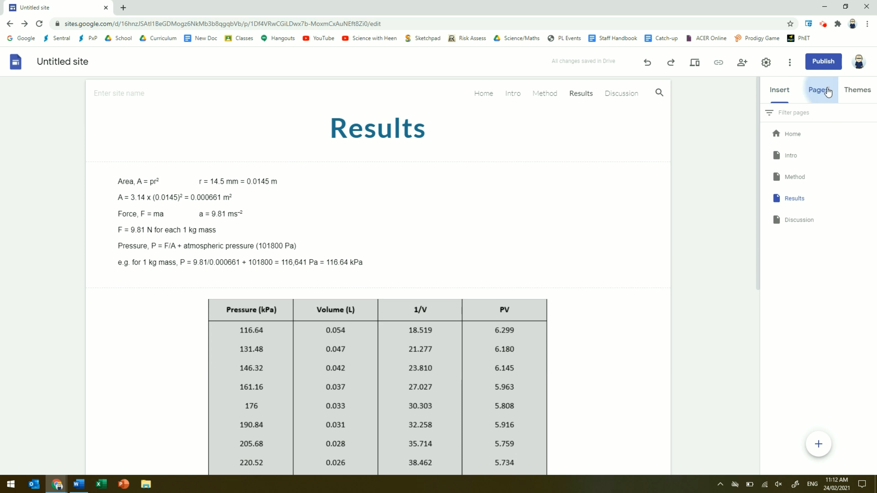
click(795, 178)
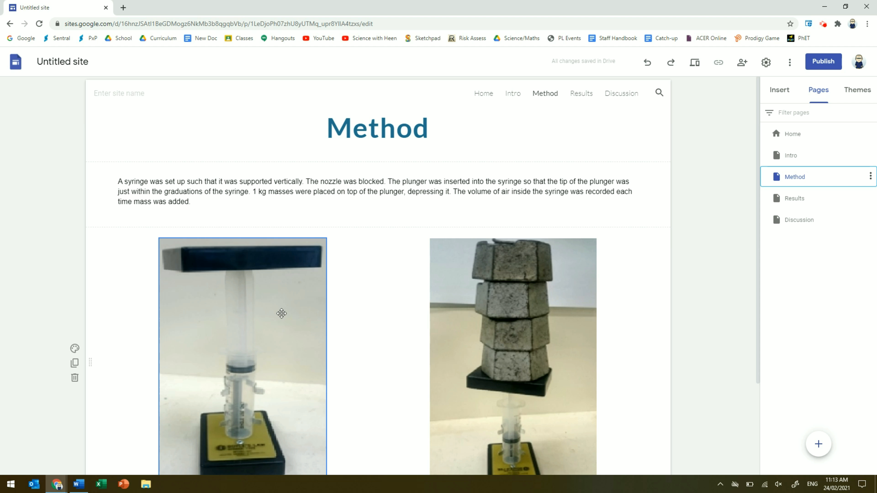
- Try placing the first syringe photo beside the method text and widening its frame, and undo both changes
drag(259, 320, 607, 194)
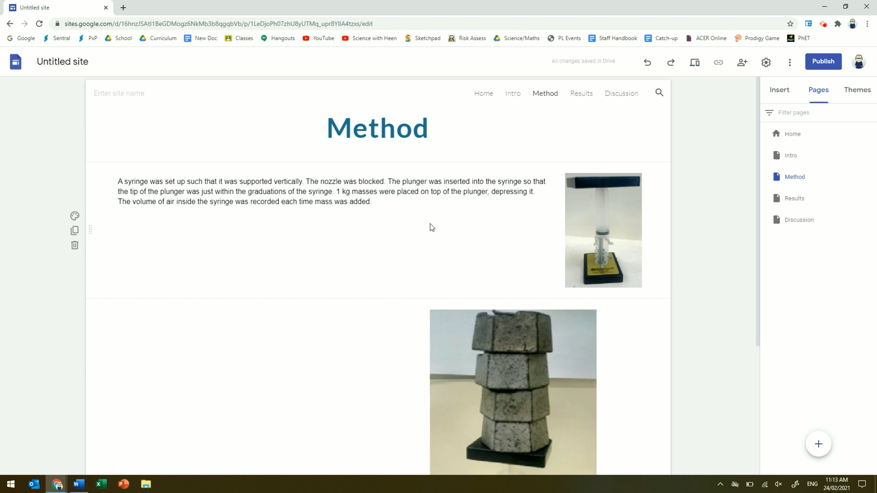
click(583, 222)
drag(564, 229, 448, 224)
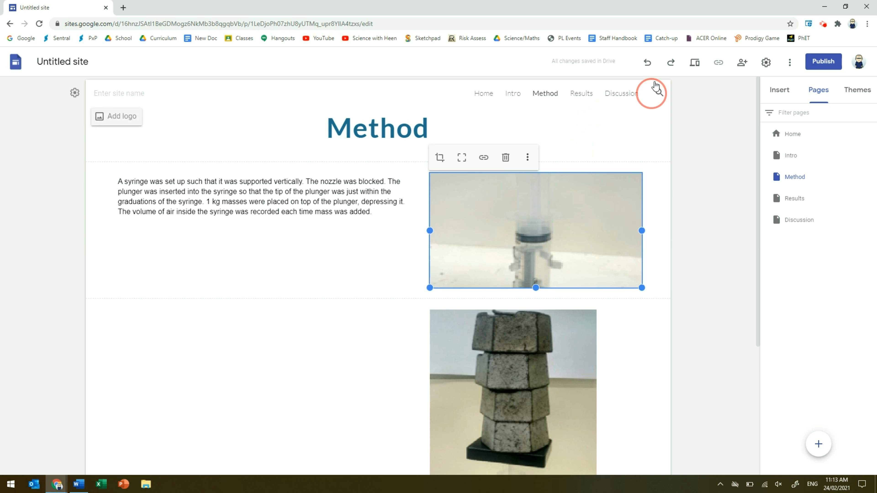
click(648, 66)
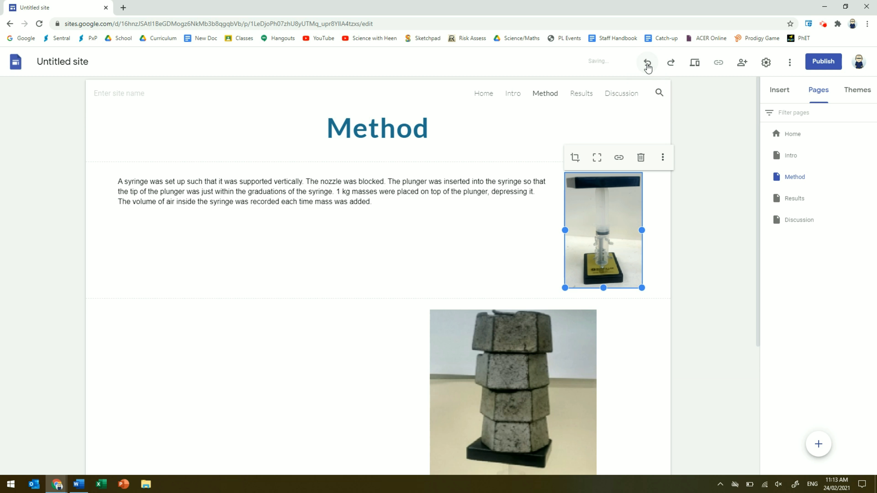
click(648, 67)
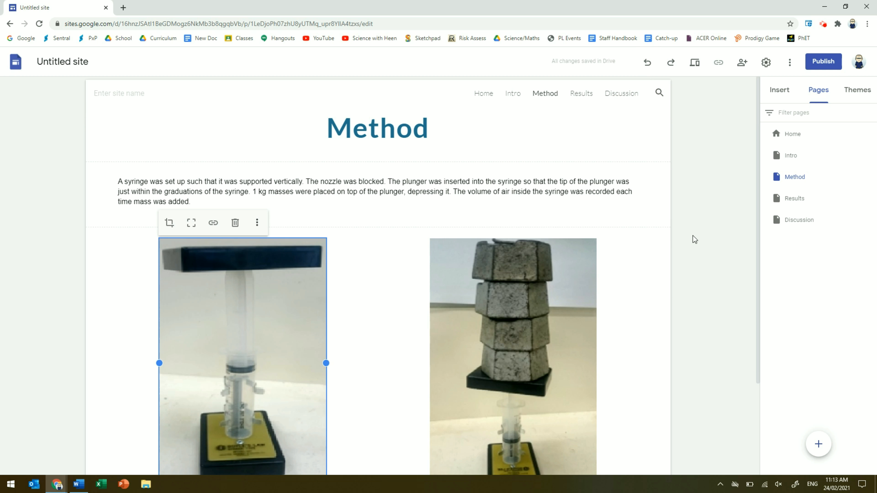
- Redo the first syringe photo's move beside the method text and undo it again
click(671, 64)
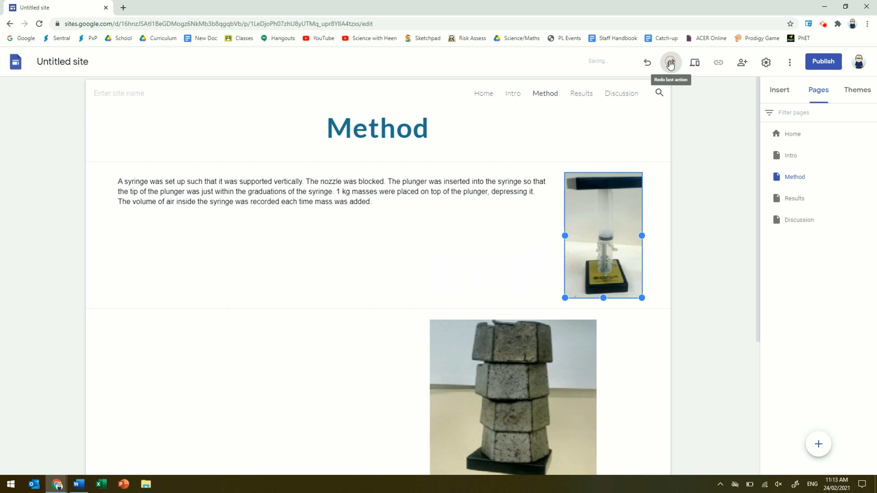
click(666, 66)
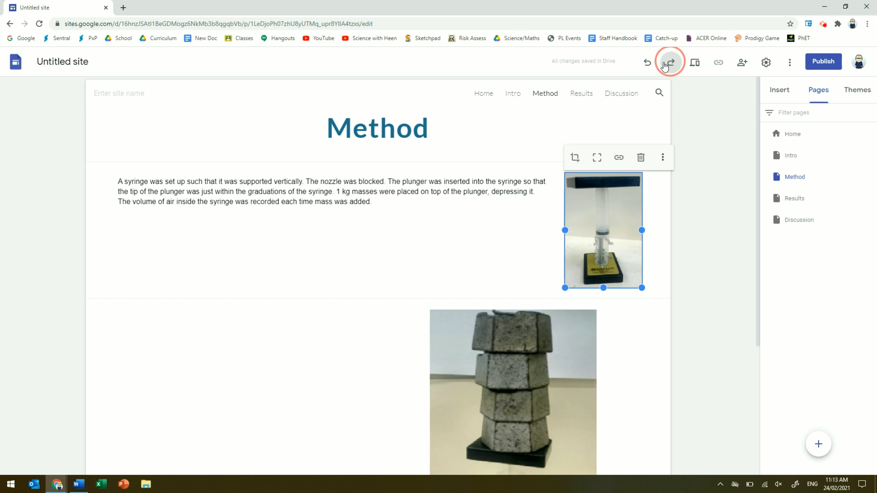
click(648, 66)
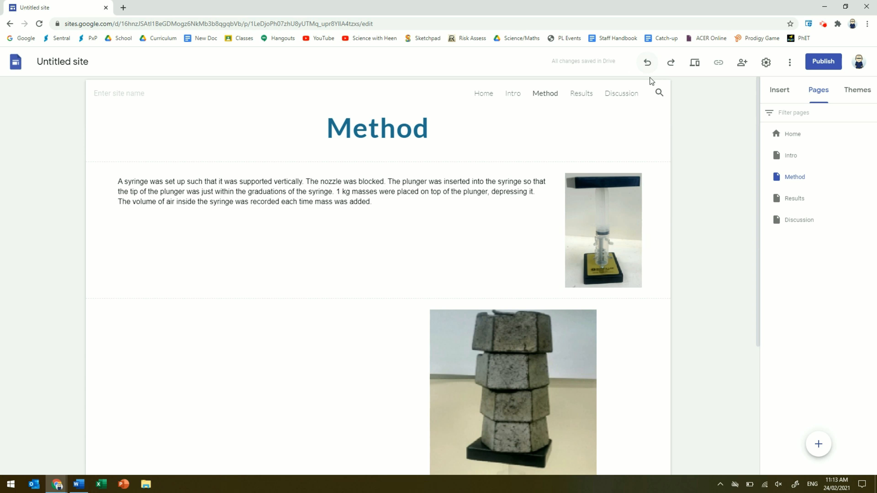
click(648, 64)
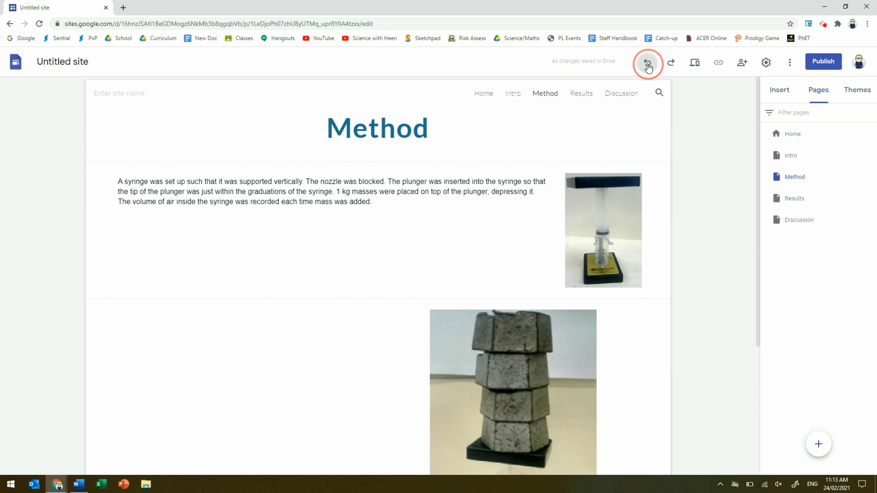
click(698, 222)
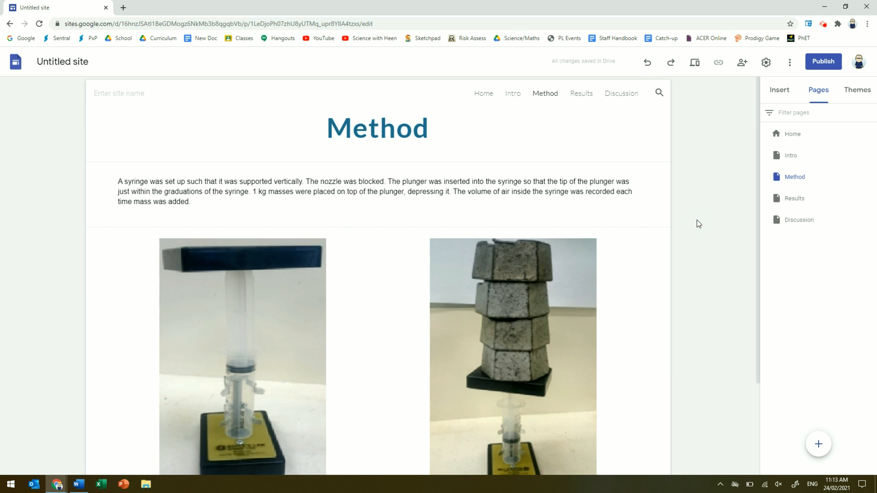
- Open the Results page and look through its calculations, table and graphs
click(792, 157)
click(800, 203)
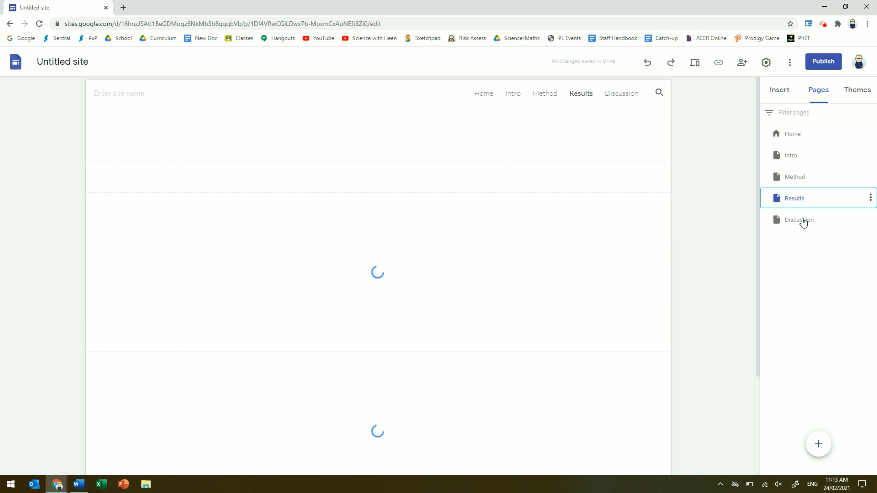
scroll(698, 254, down, 5)
scroll(696, 255, down, 4)
scroll(697, 255, up, 9)
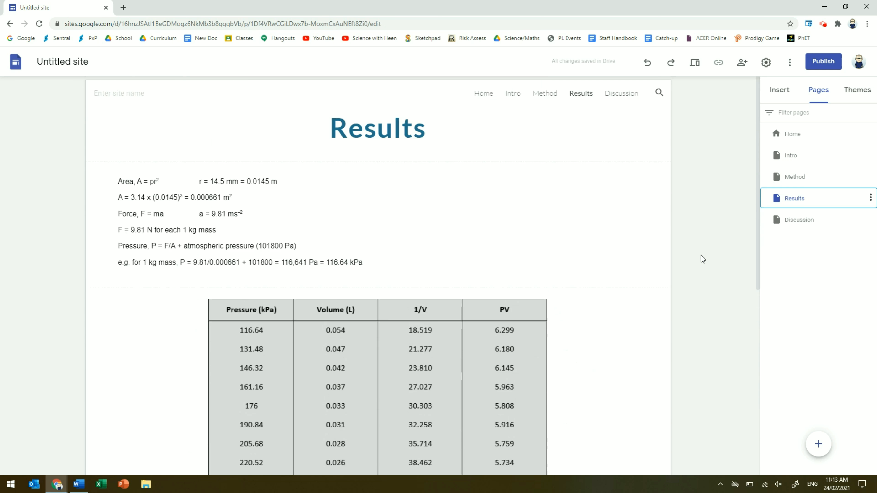
- Open the Discussion page, and copy the four Discussion paragraphs from the Word report for it
click(797, 223)
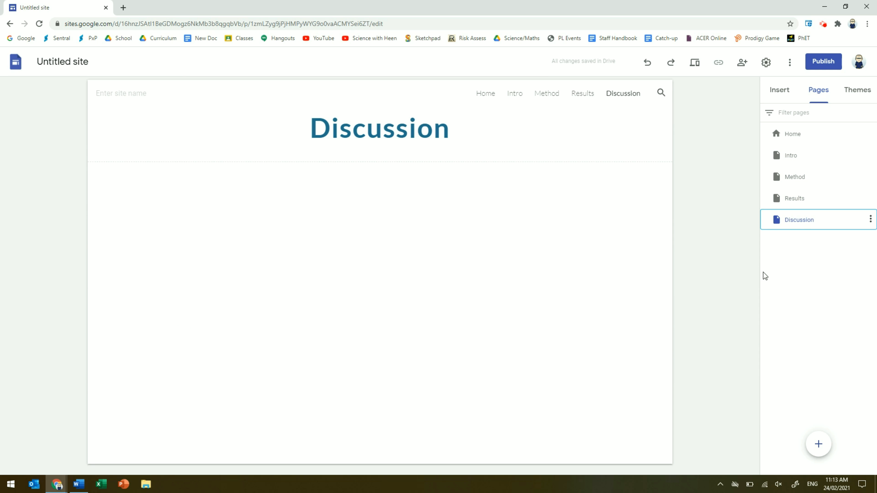
key(alt+Tab)
scroll(422, 254, down, 5)
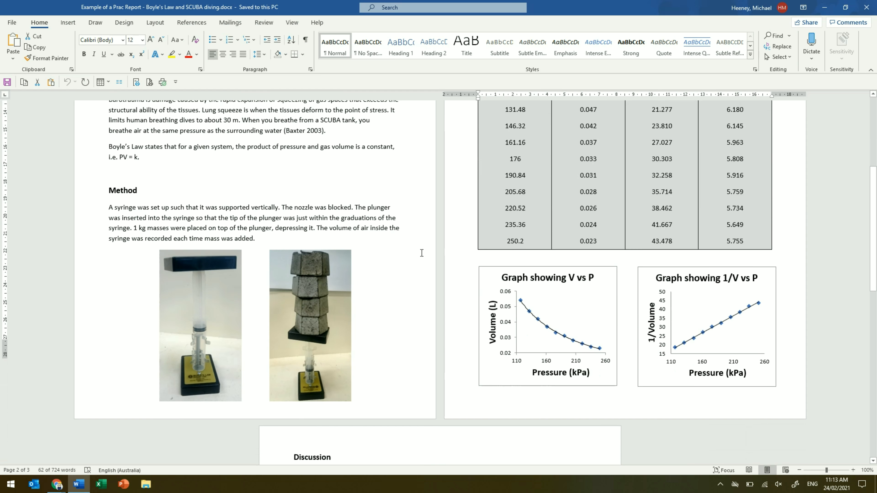
scroll(421, 253, down, 8)
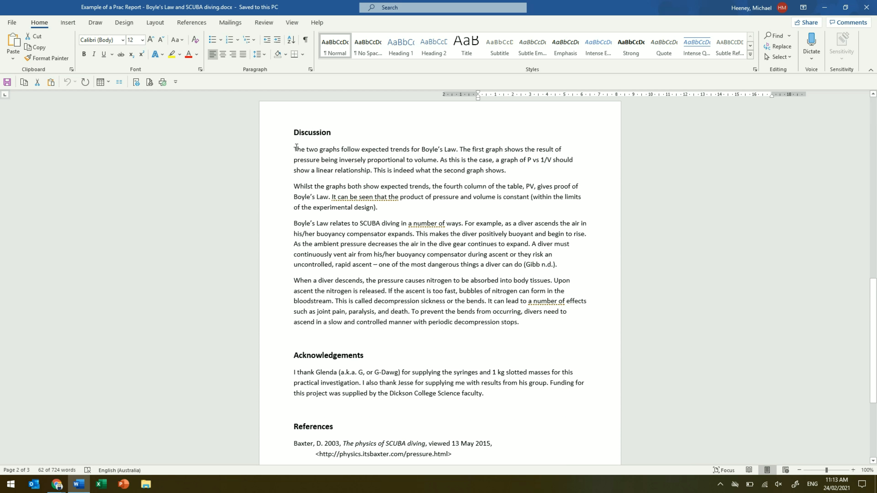
drag(294, 149, 522, 325)
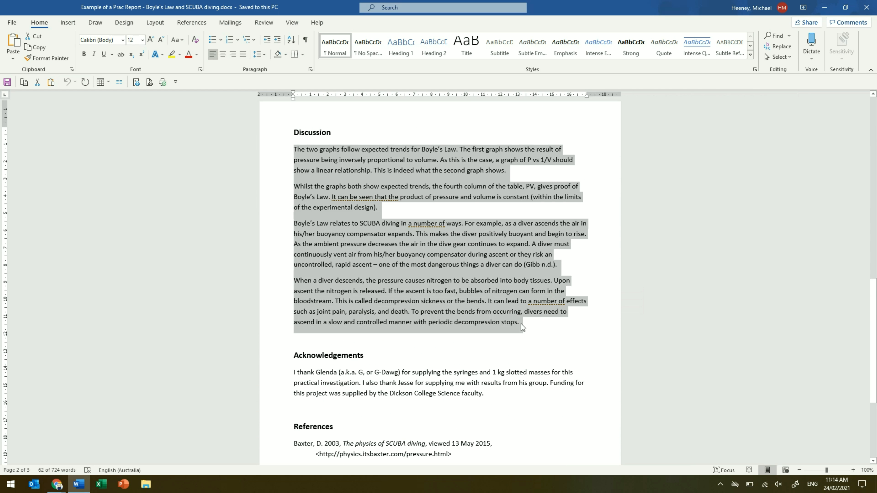
key(alt+Tab)
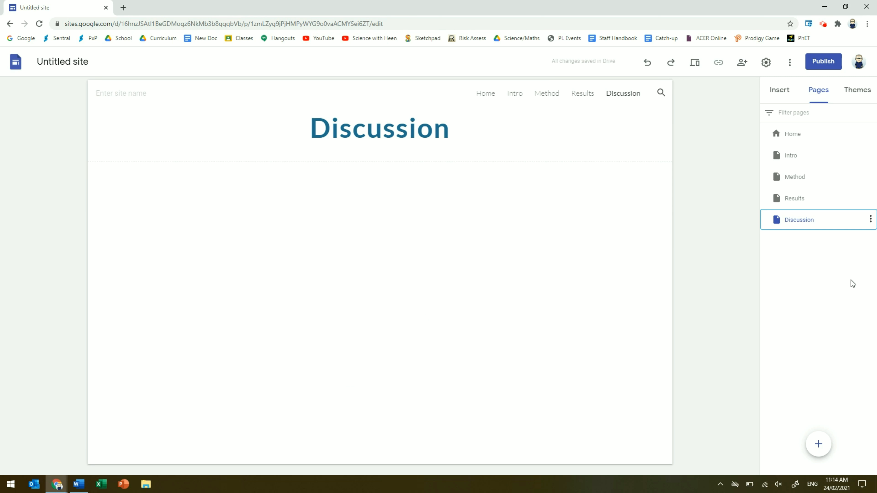
- Add the copied discussion text below the Discussion heading in Verdana size 10, and preview the page
click(780, 90)
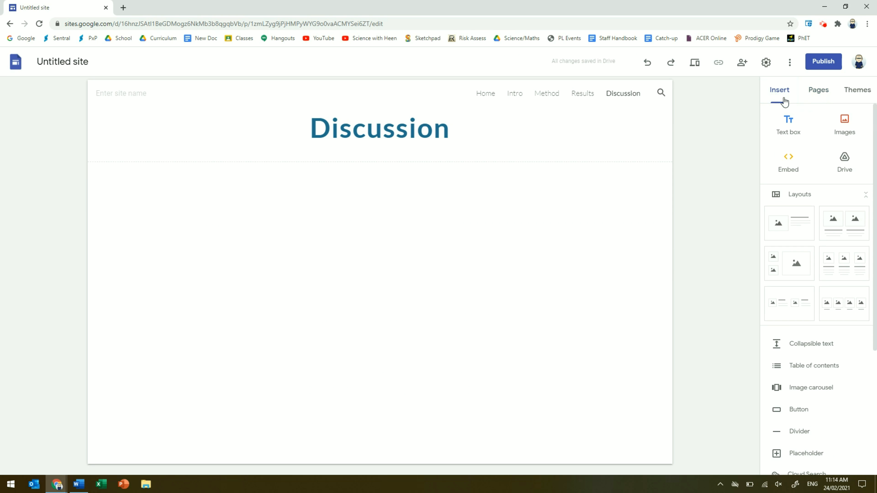
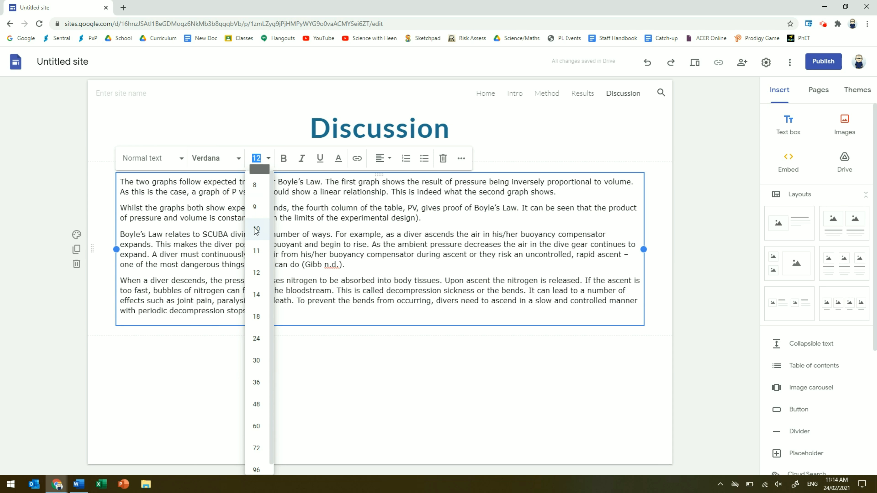
click(530, 338)
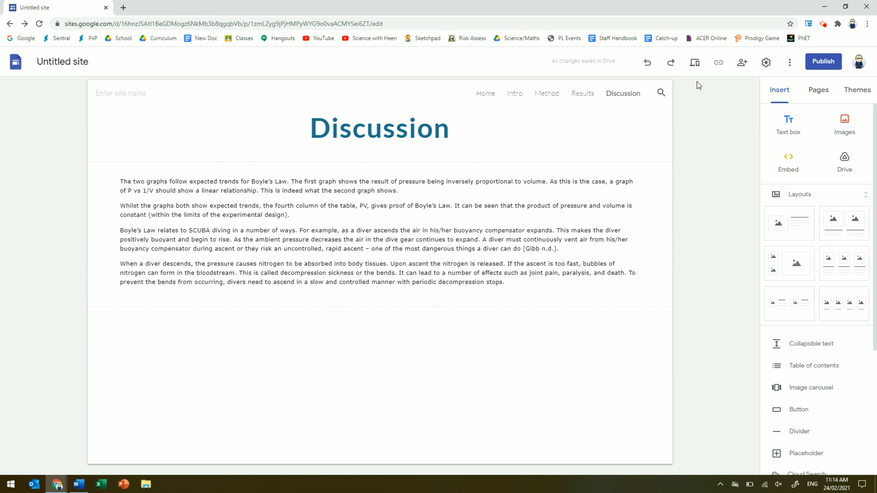
click(697, 65)
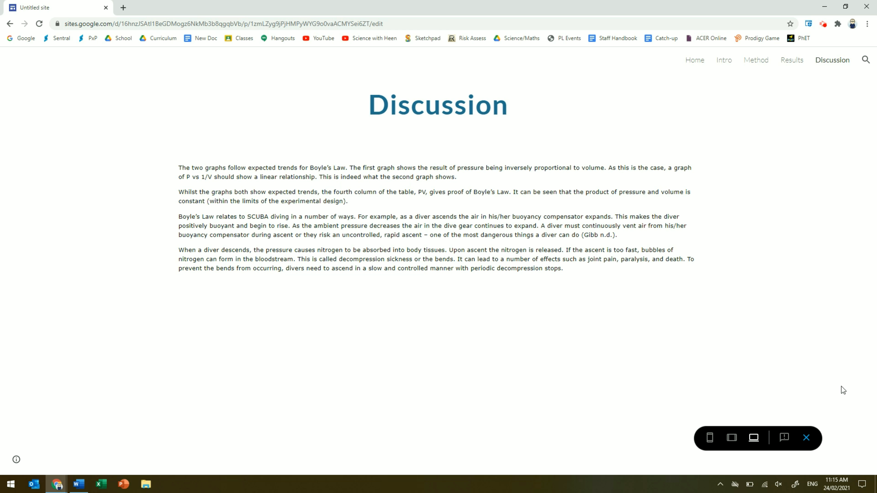
click(806, 438)
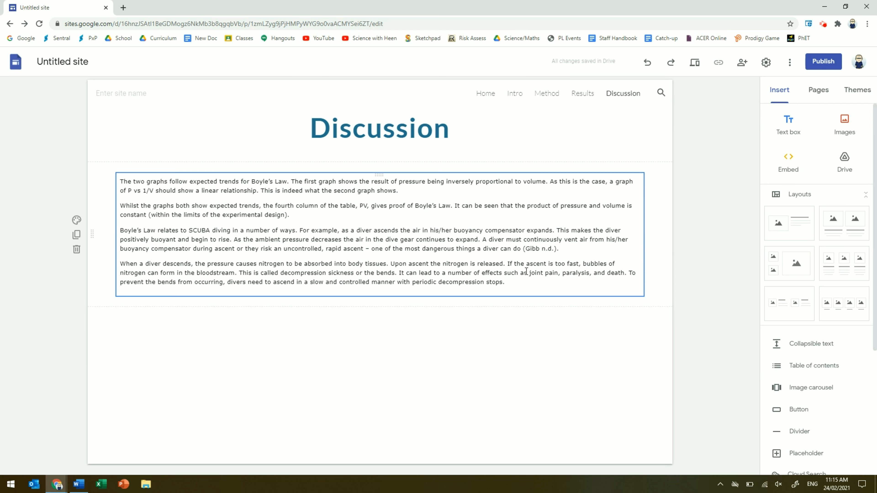
- Set the font size of all the discussion text to 12
drag(505, 283, 112, 173)
click(269, 156)
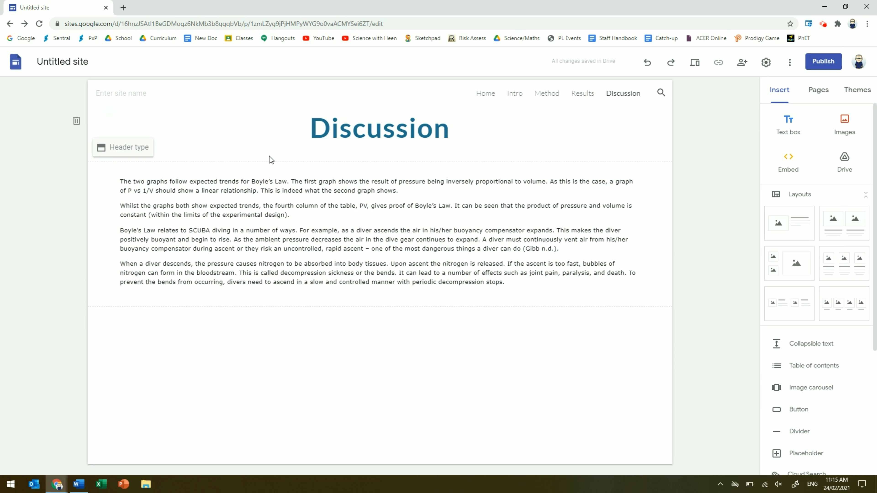
click(257, 186)
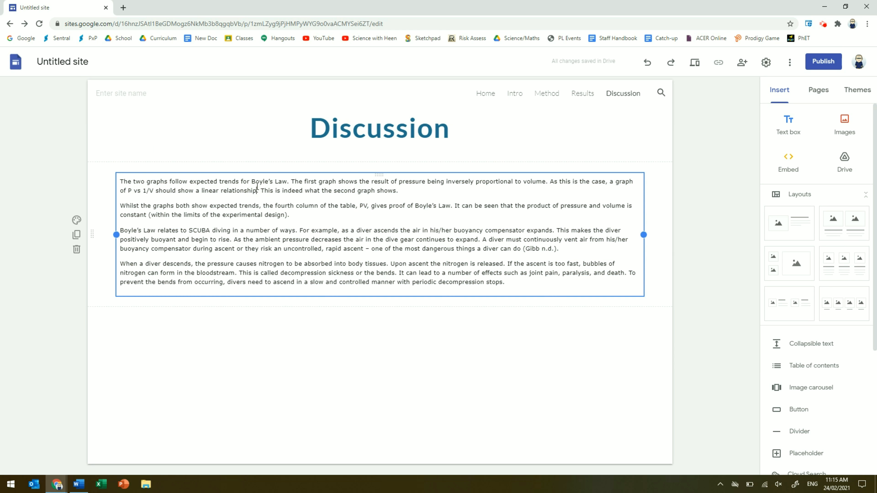
key(ctrl+a)
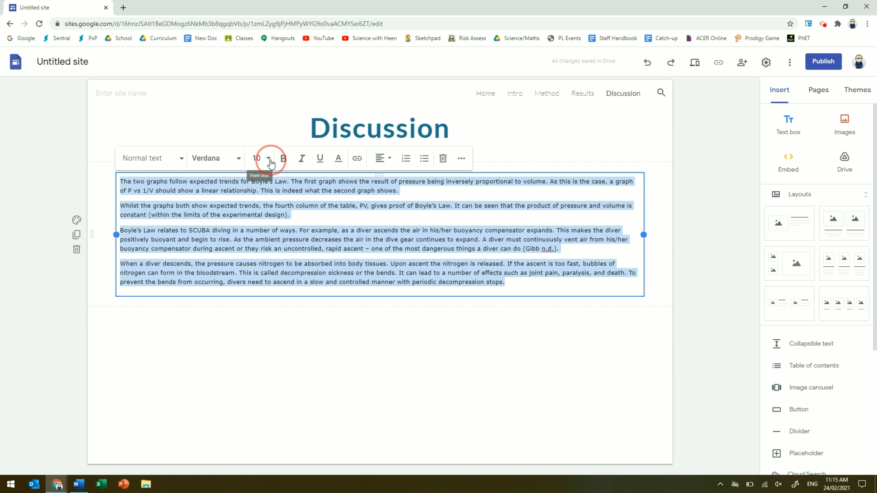
click(268, 159)
click(256, 271)
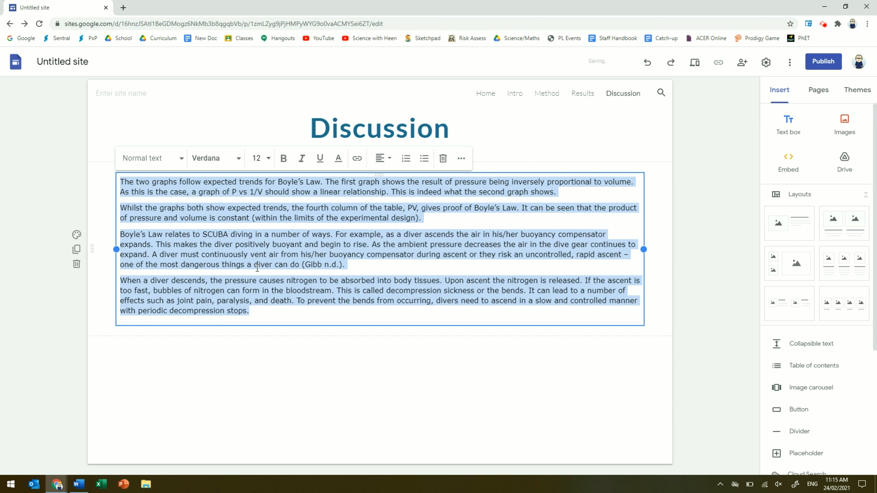
click(496, 360)
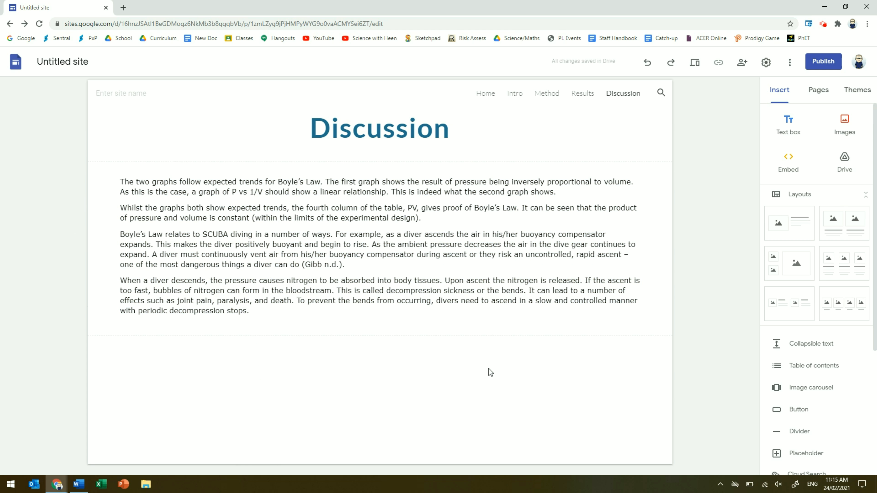
- Switch to the Word report, review its Acknowledgements and References sections, and return to the site editor
key(alt+Tab)
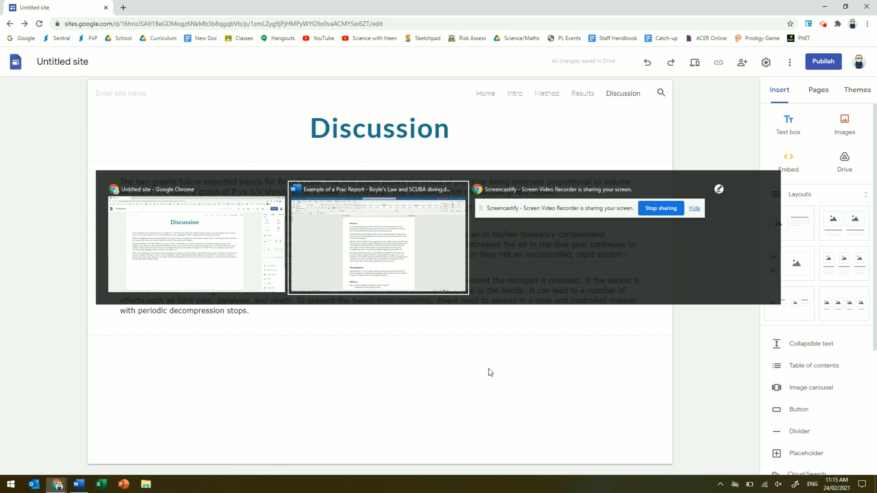
scroll(370, 323, down, 2)
scroll(370, 323, down, 3)
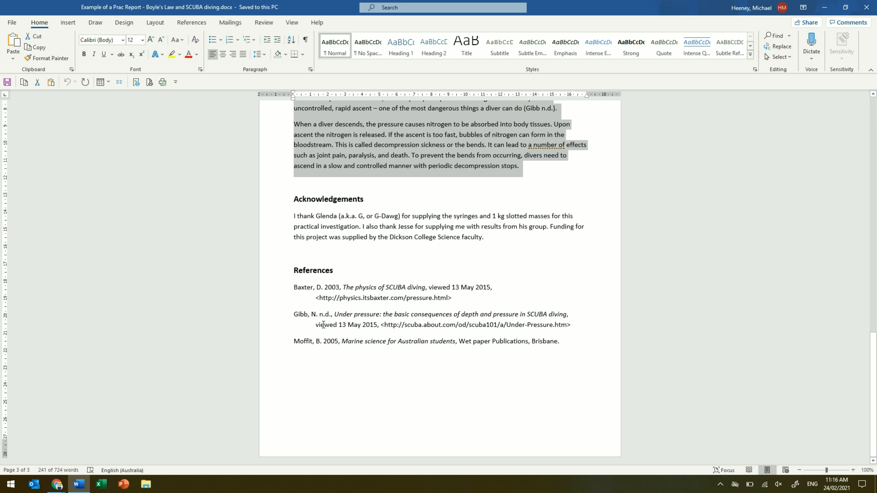
key(alt+Tab)
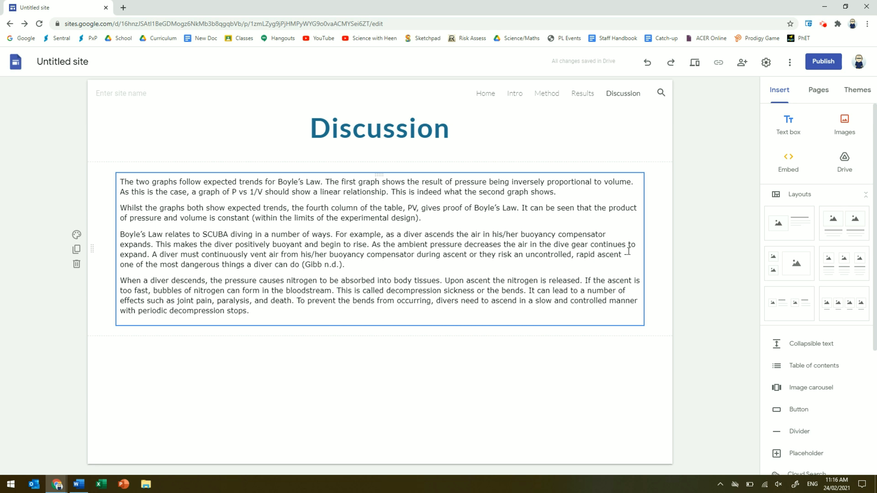
- Check the Intro, Method, Results and Home pages through the site navigation, and display the site's page list
click(515, 94)
click(546, 100)
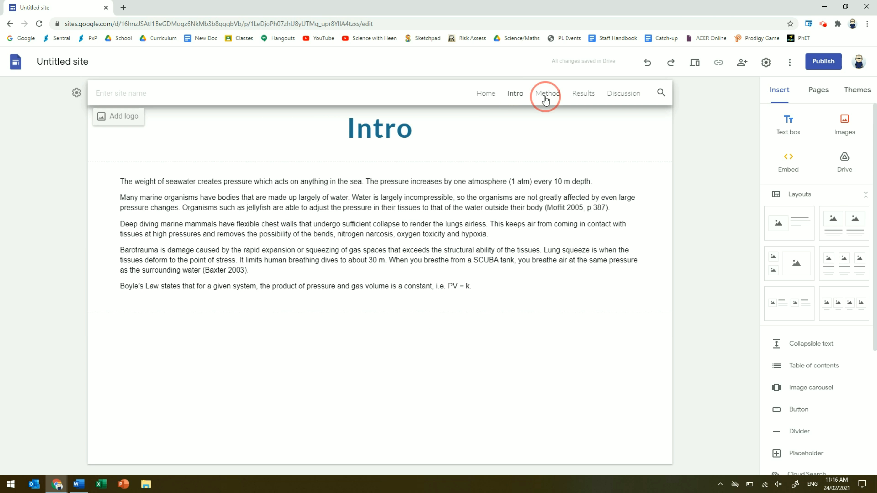
click(586, 95)
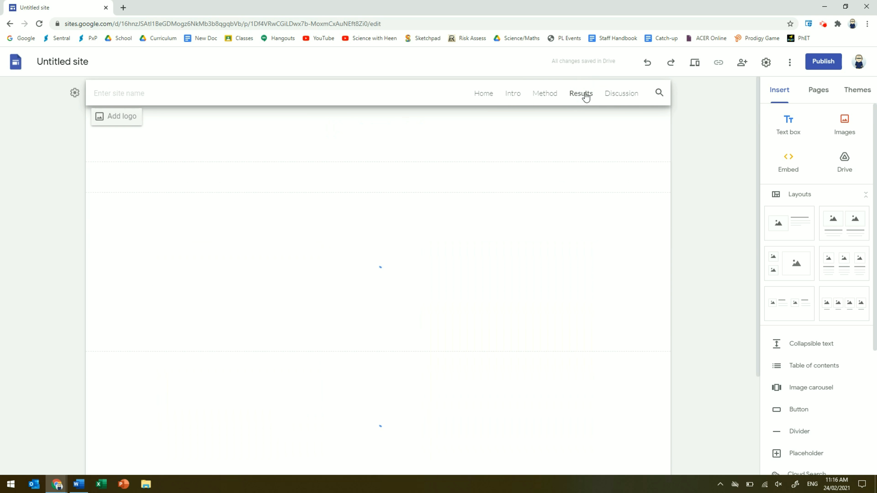
click(476, 95)
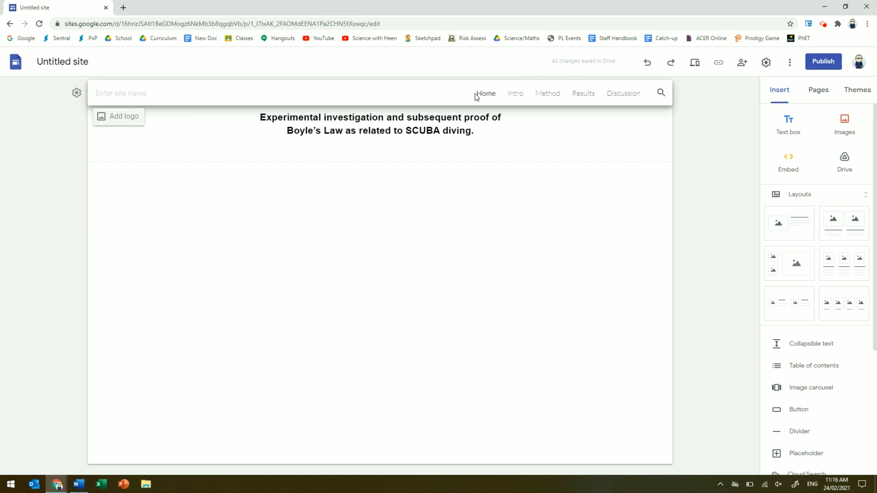
click(518, 97)
click(548, 98)
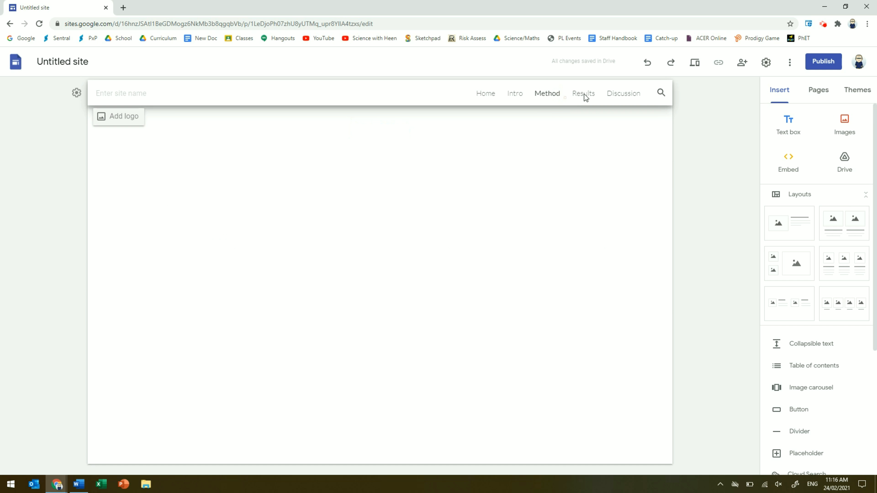
click(820, 94)
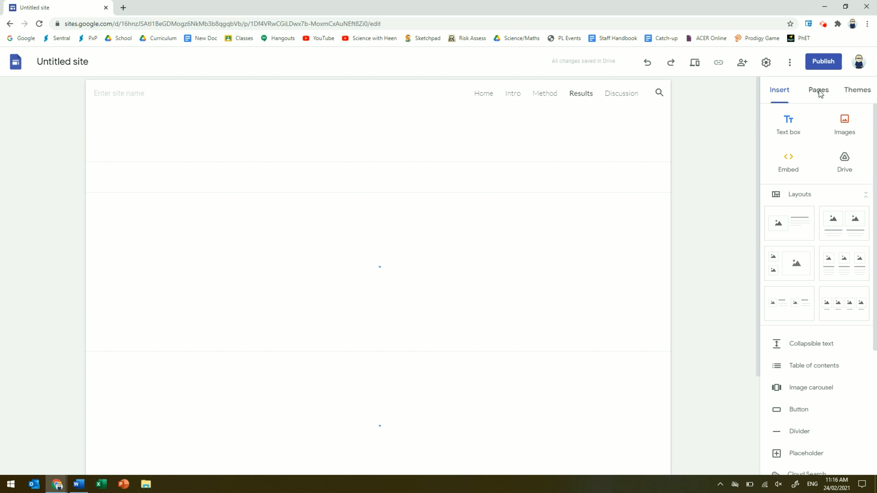
click(821, 93)
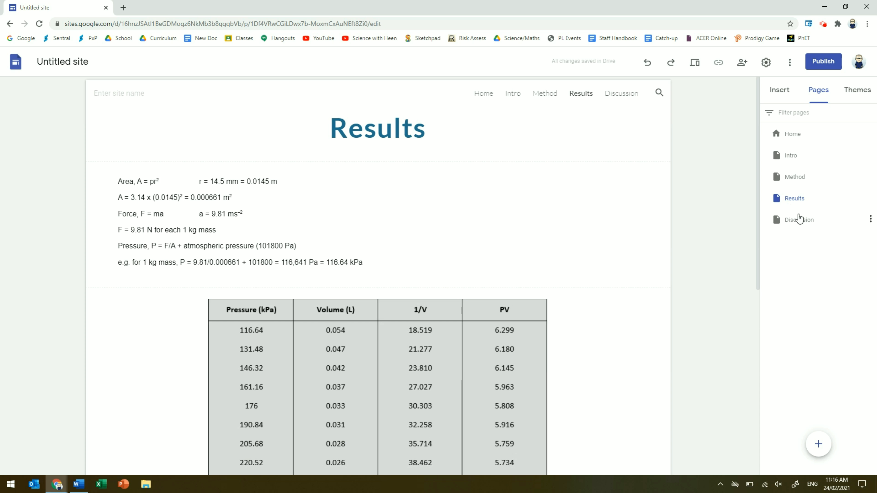
- Try moving the Discussion page directly below Intro, and return it to the end of the page list
click(797, 223)
drag(801, 221, 800, 169)
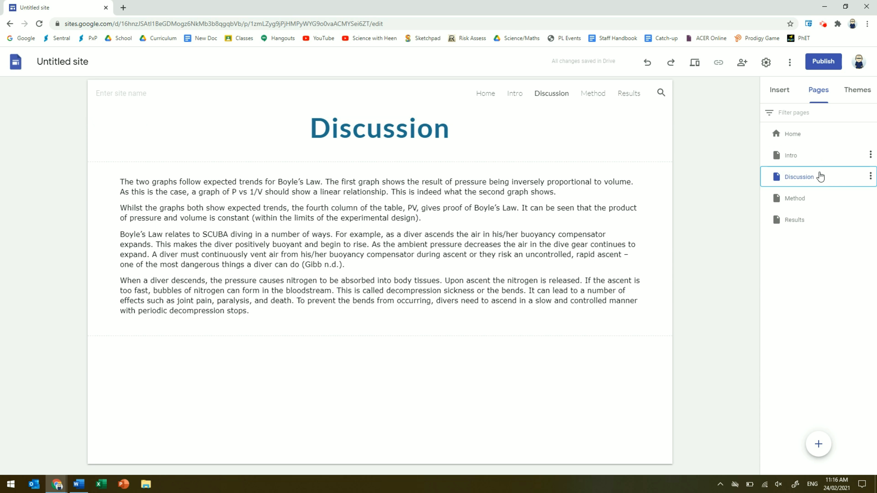
drag(804, 177, 807, 225)
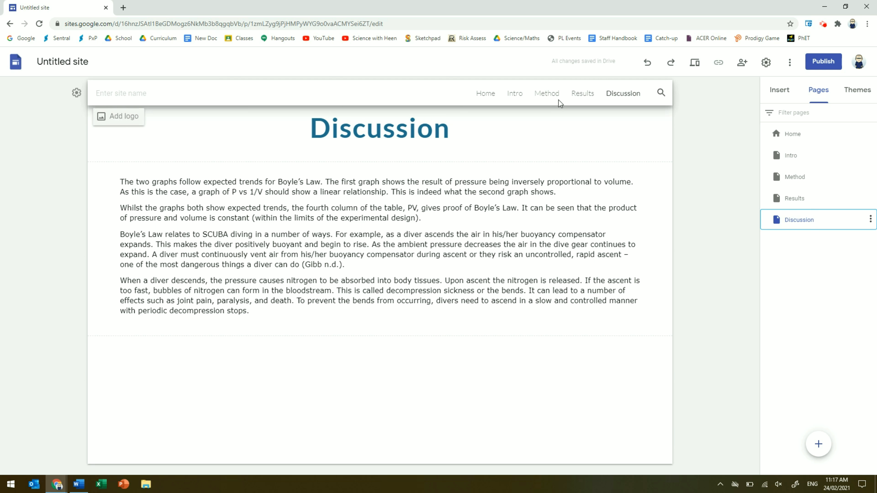
- Try inserting a table of contents on the Intro page, and delete it
click(547, 94)
click(516, 93)
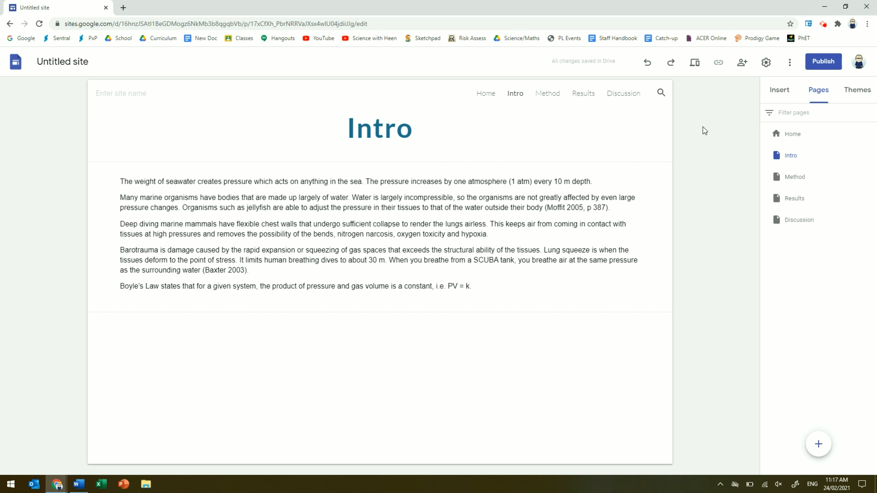
click(776, 93)
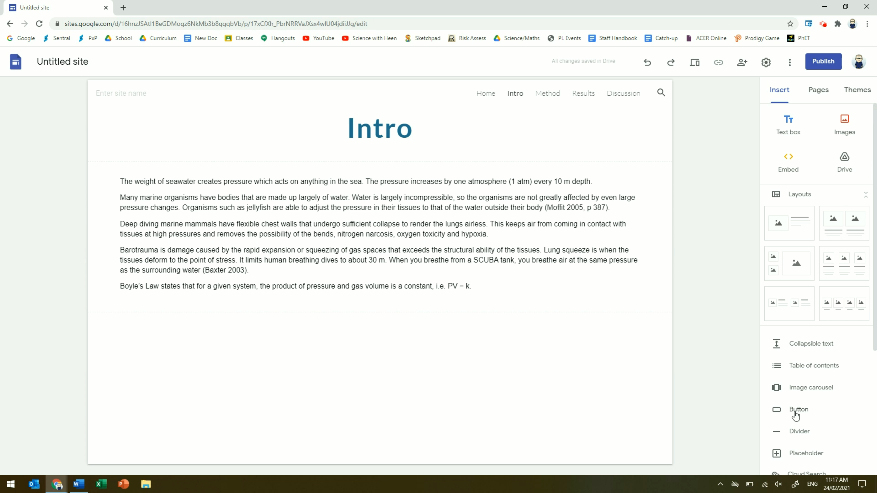
scroll(796, 416, down, 2)
scroll(798, 415, up, 2)
click(808, 366)
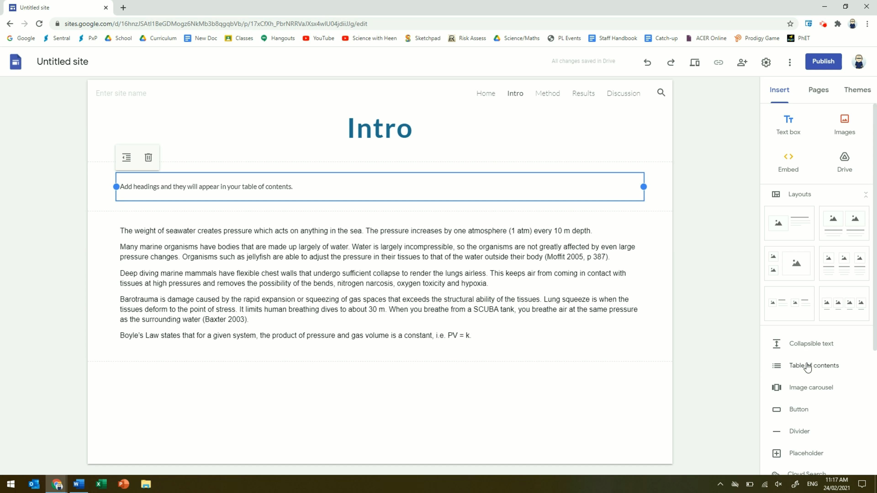
click(149, 159)
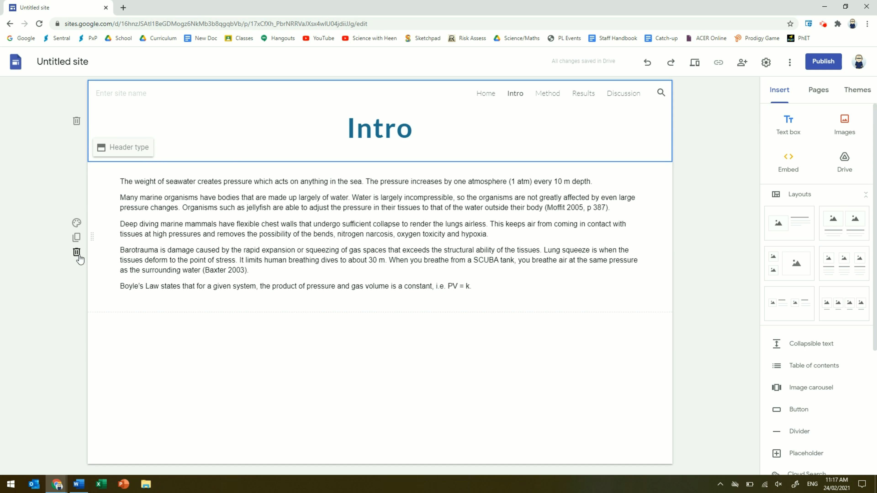
click(798, 410)
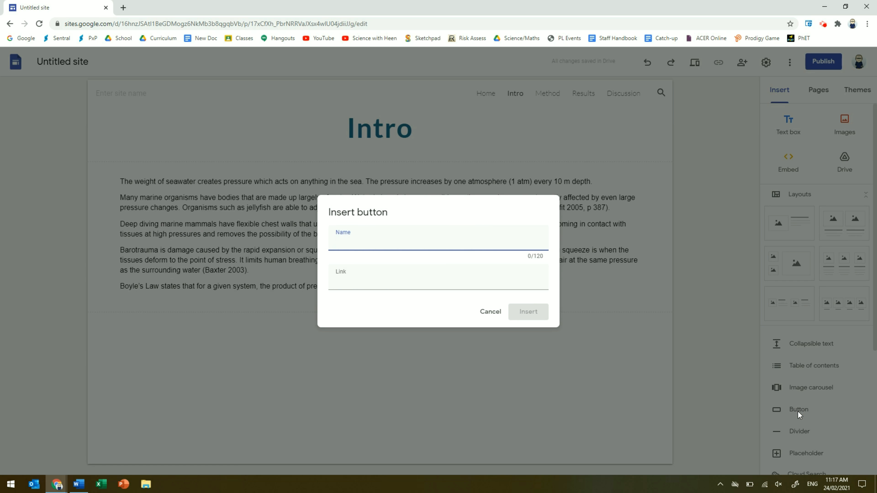
text(Intro)
click(490, 318)
- Insert a button named Intro on the Home page that links to the site's Intro page
click(487, 97)
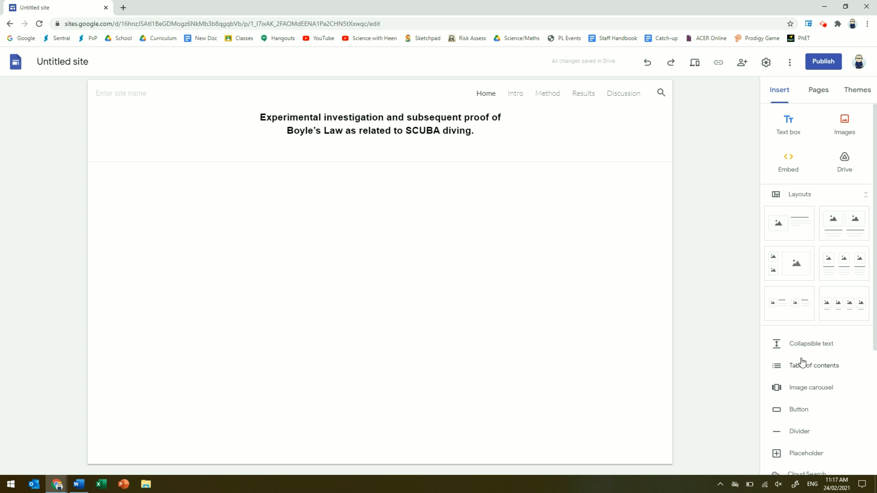
click(804, 411)
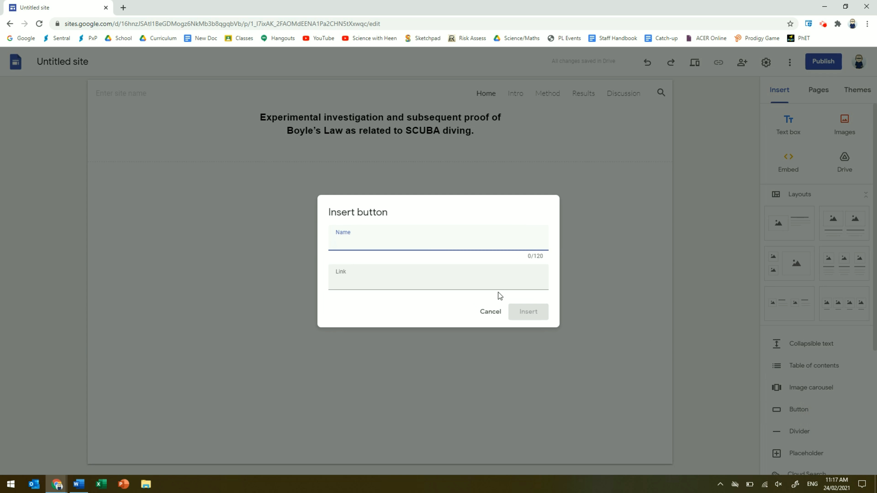
text(Intro)
click(481, 288)
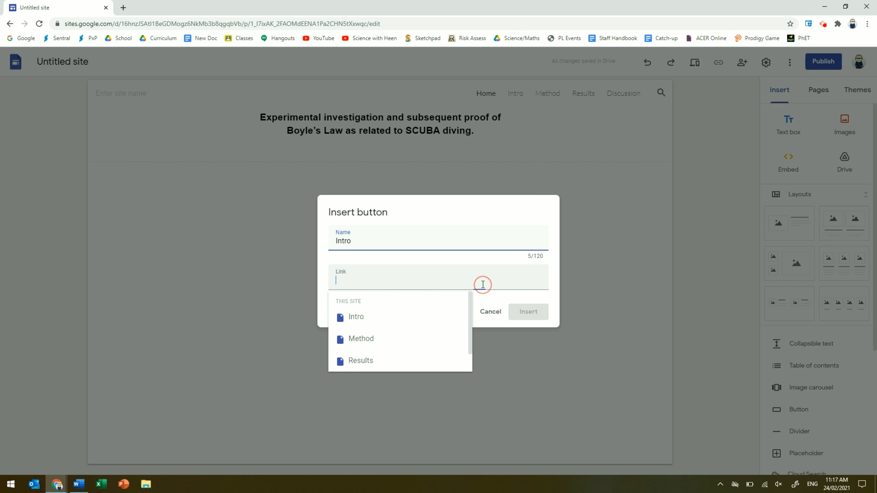
click(377, 321)
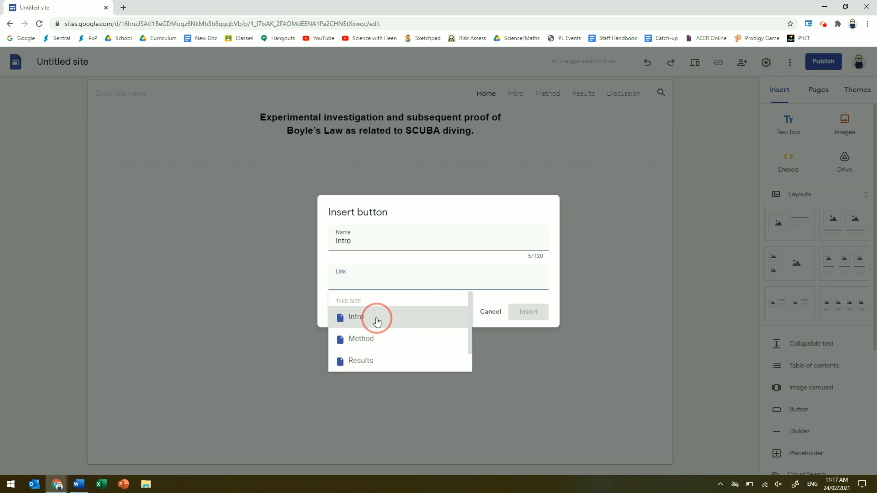
click(517, 311)
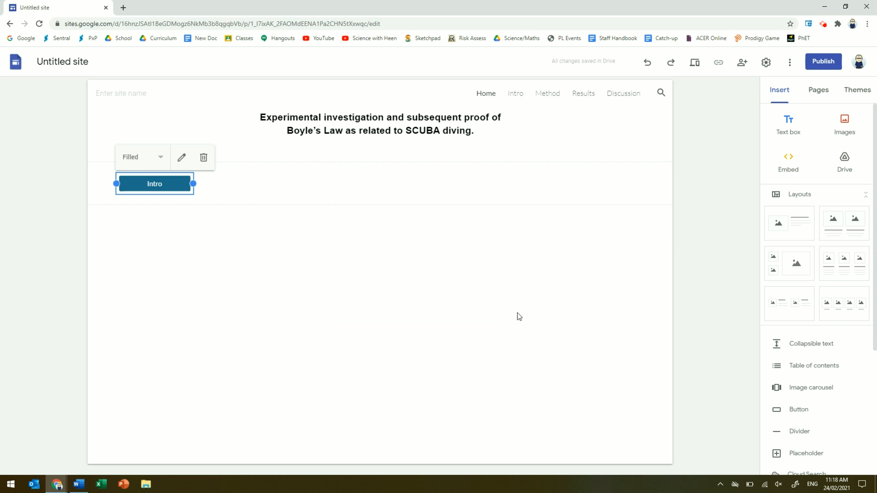
- Insert a button named Method on the Home page, linked to the Method page
click(793, 409)
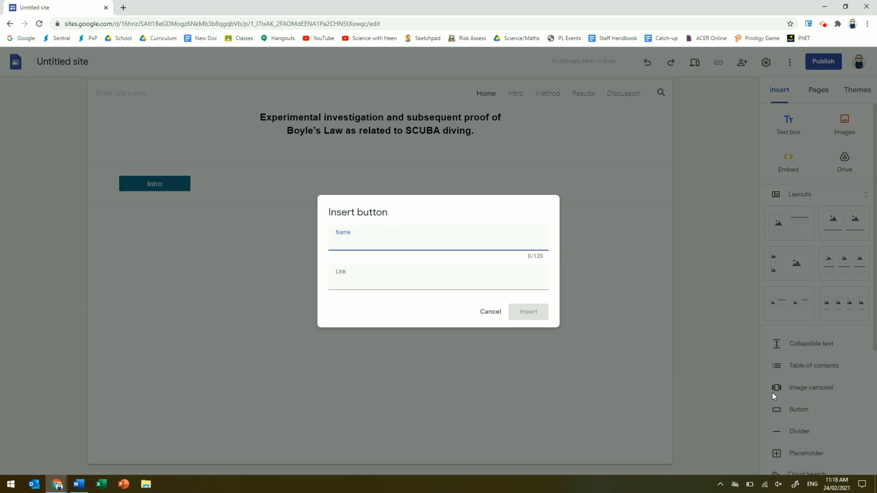
text(Method)
key(Tab)
click(409, 345)
click(523, 313)
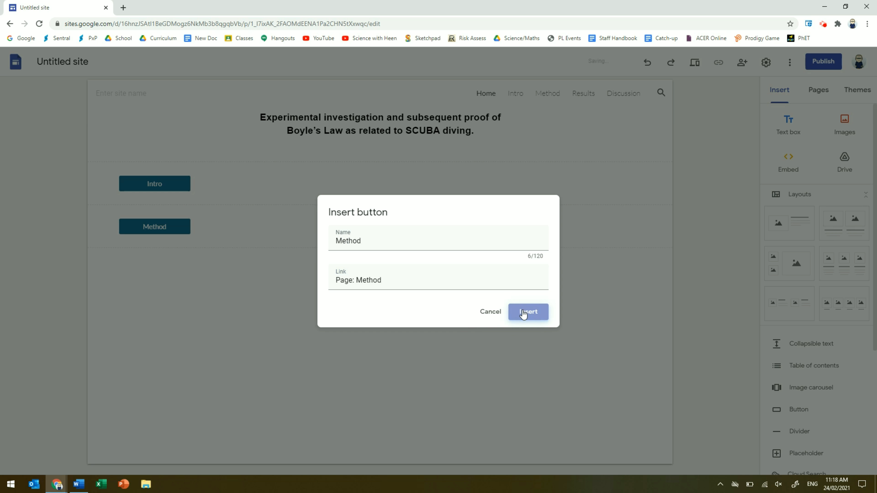
- Insert a button named Results on the Home page, linked to the Results page
click(798, 410)
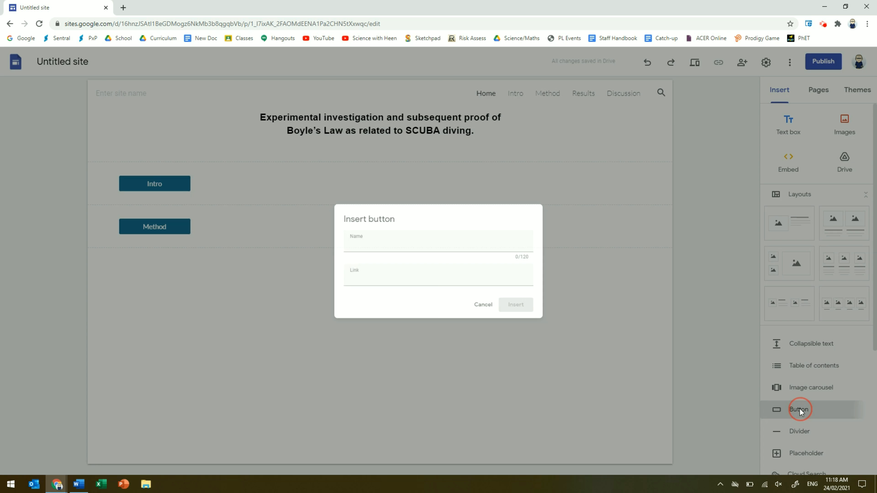
text(Results)
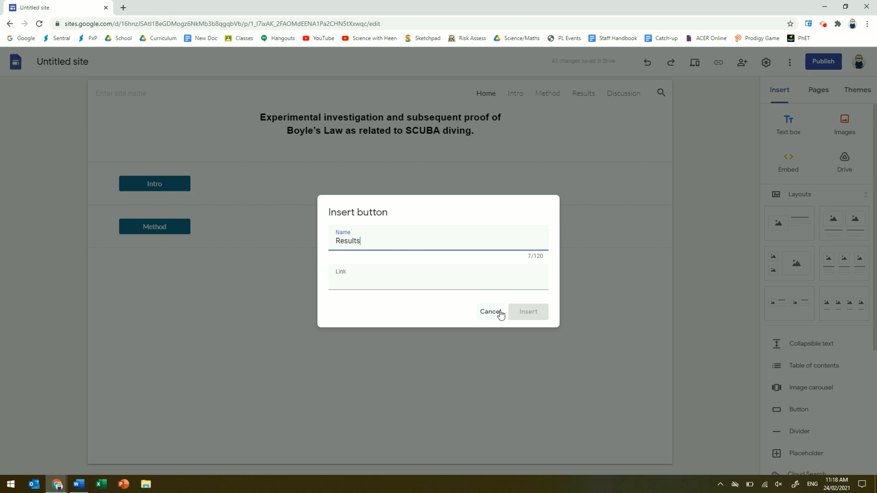
click(458, 280)
click(426, 363)
click(526, 311)
- Insert a button named Discussion on the Home page, linked to the Discussion page
click(796, 411)
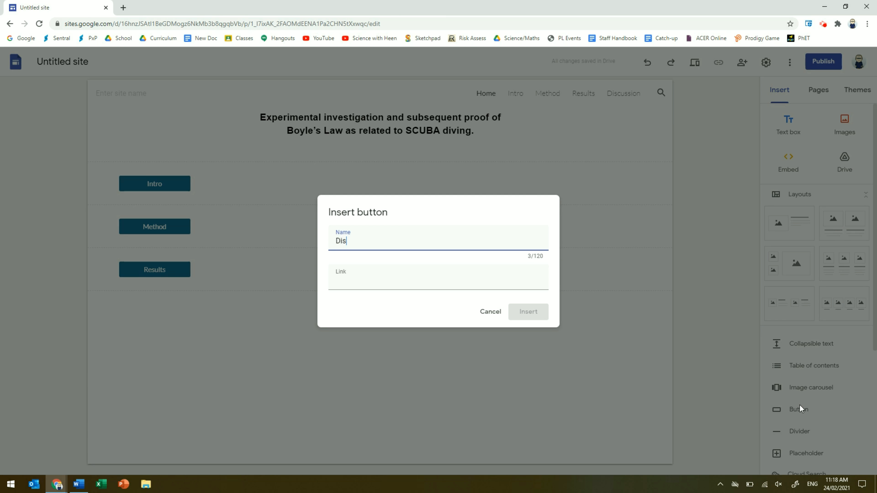
text(Discussion)
click(490, 282)
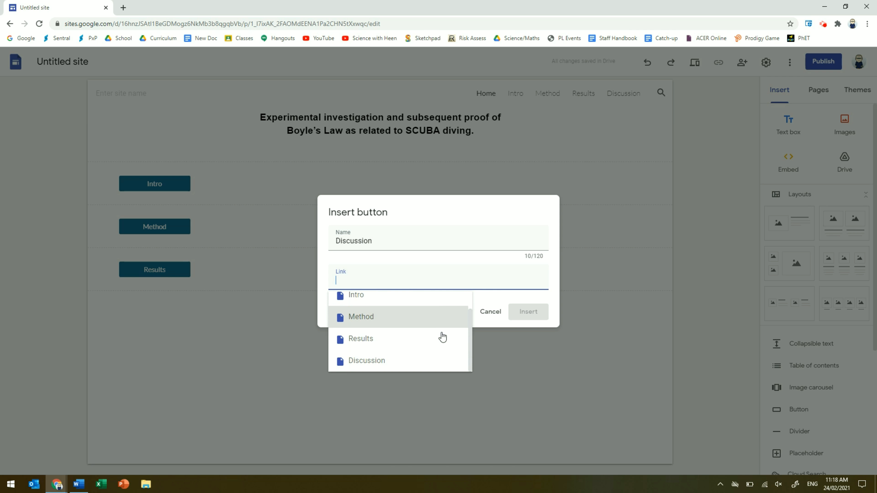
click(387, 361)
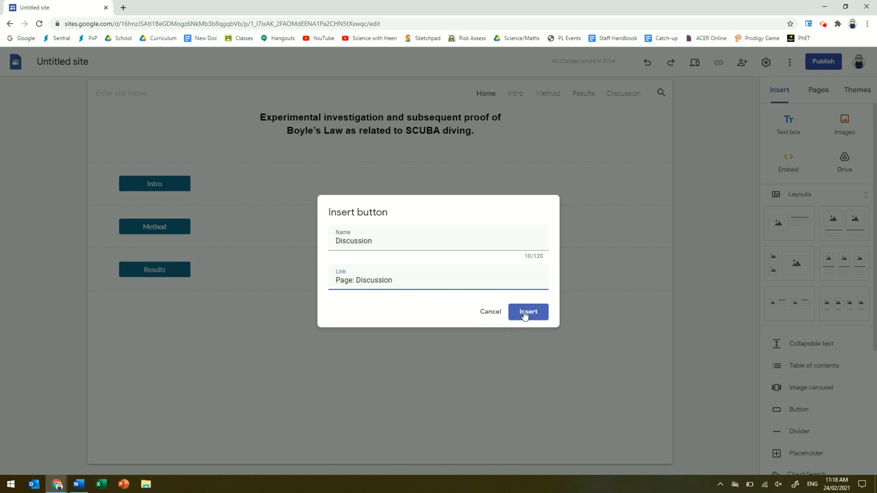
click(524, 313)
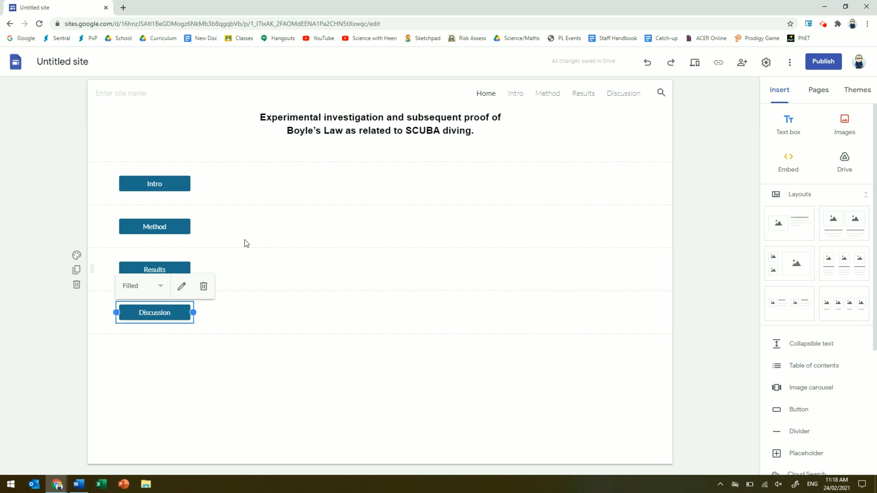
- Arrange the Method, Results and Discussion buttons beside the Intro button in a single row
drag(192, 233, 306, 198)
drag(183, 229, 437, 187)
drag(174, 232, 567, 181)
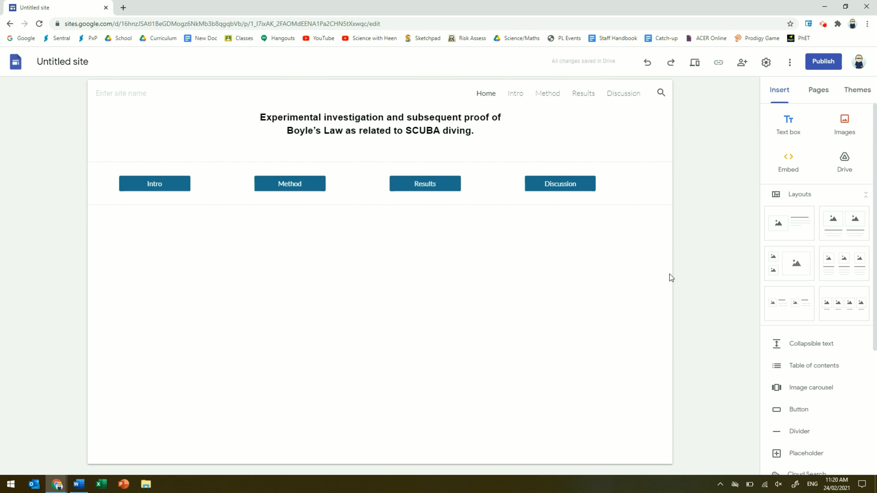
- Preview the site, test the Results button and the Home link, and return to editing
click(695, 62)
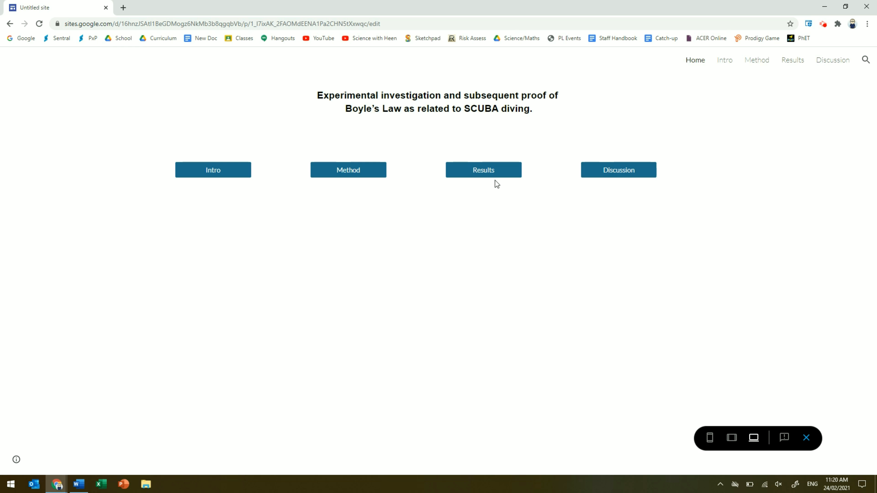
click(495, 172)
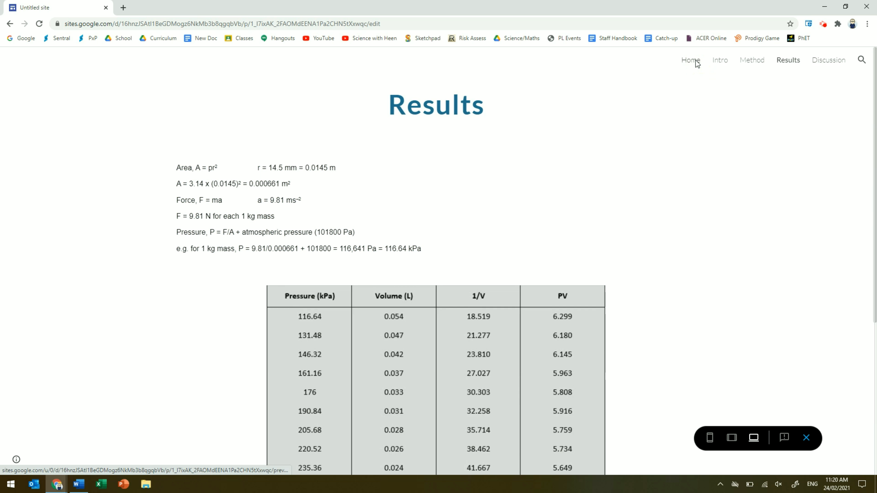
click(696, 61)
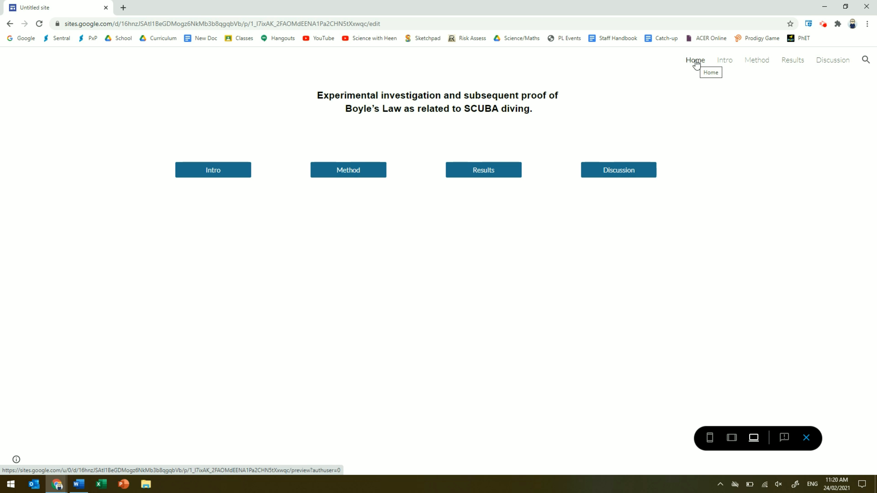
click(807, 438)
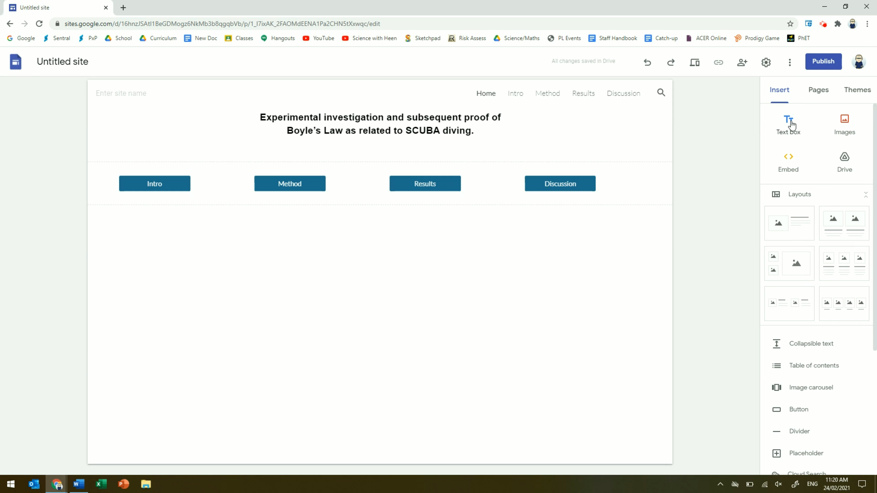
- Add a text box below the Home page buttons reading "Welcome to my website on a prac I did."
click(791, 124)
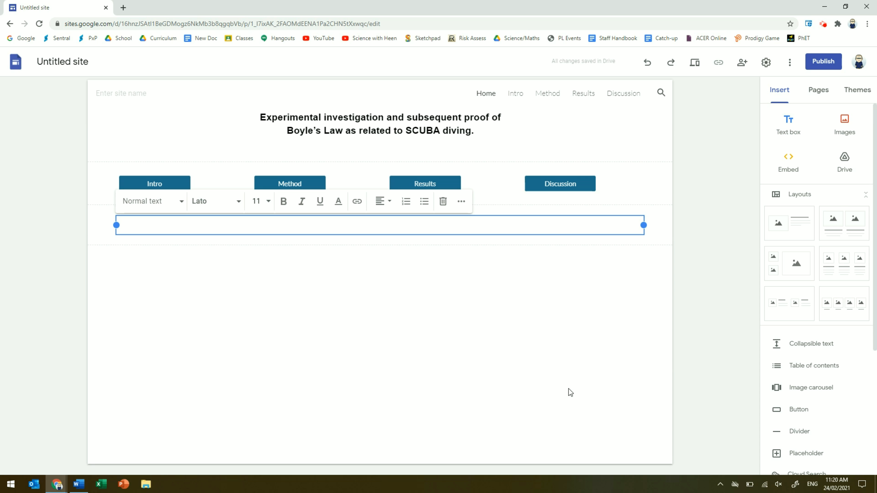
text(This)
key(BackSpace)
key(BackSpace)
key(BackSpace)
key(BackSpace)
text(Welcome to my website)
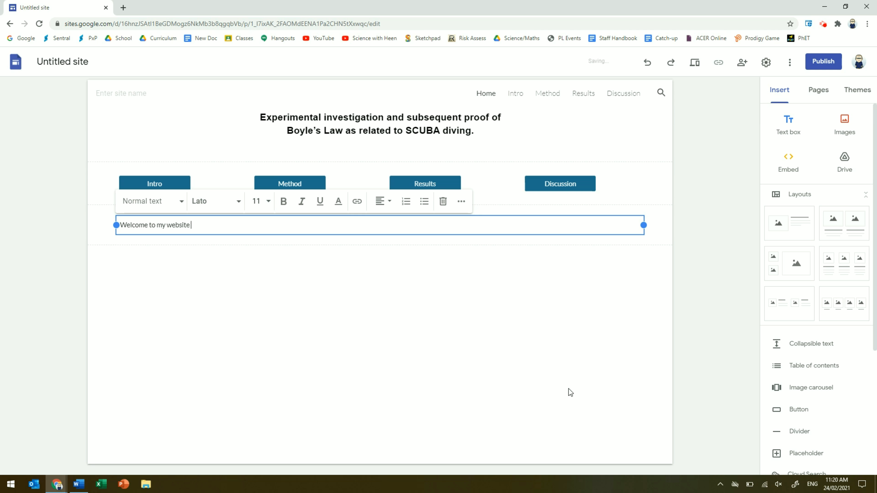
text( on a prac I did.)
- Centre the welcome text and format it in Indie Flower at size 30
click(387, 201)
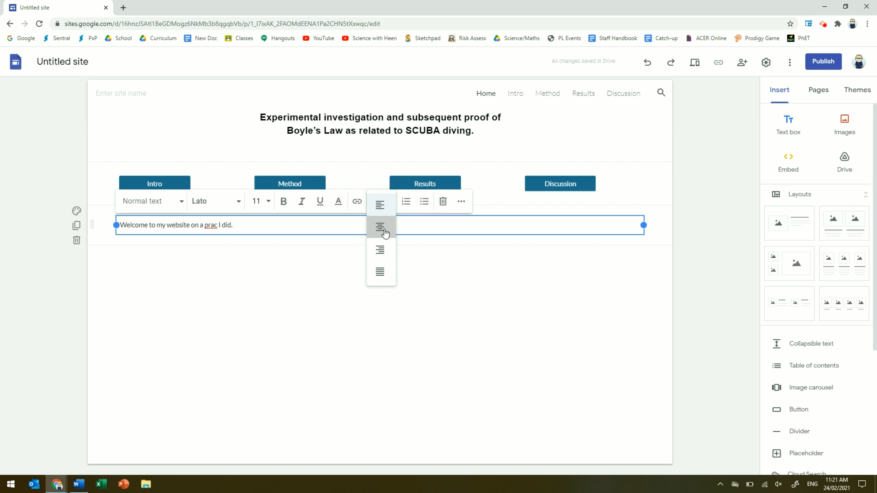
click(381, 228)
drag(438, 225, 311, 214)
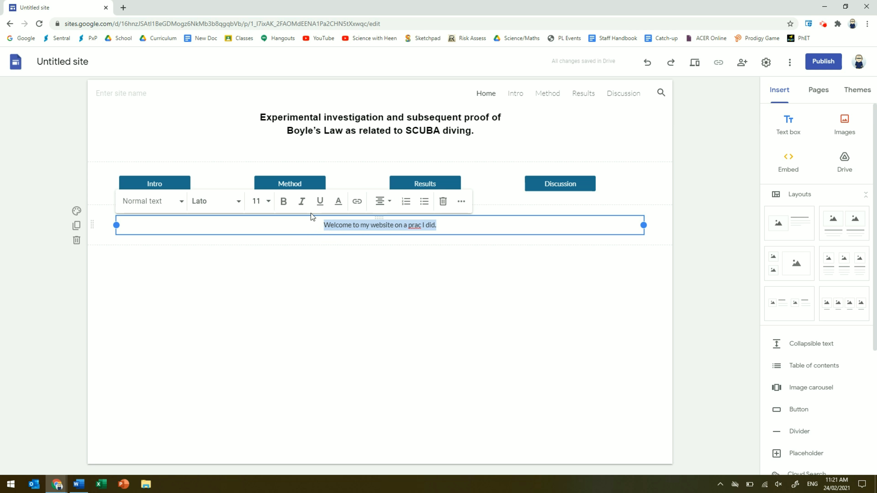
click(239, 202)
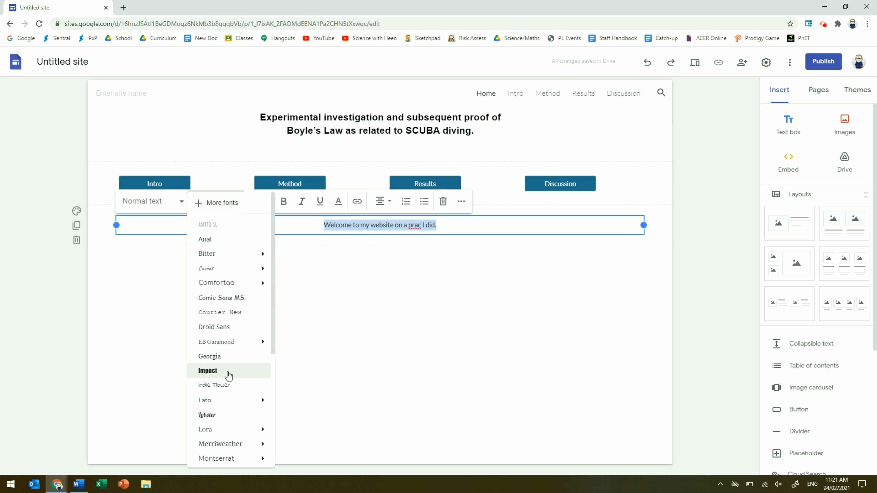
click(230, 386)
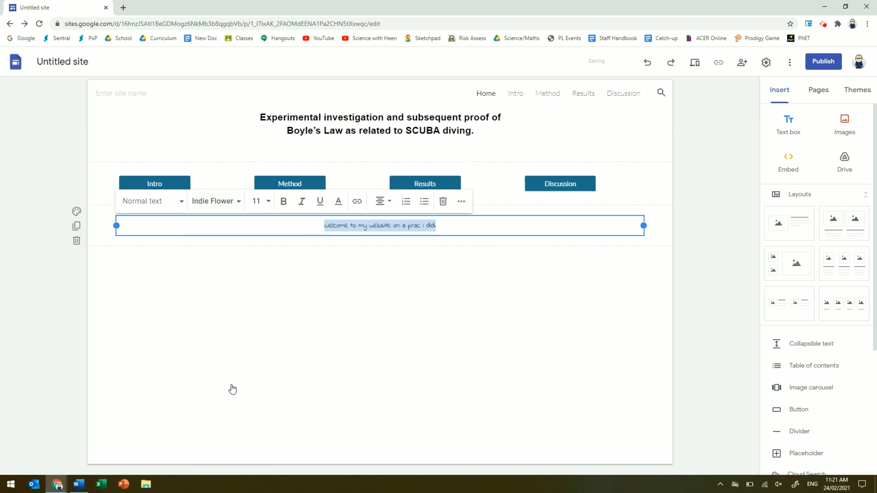
click(269, 205)
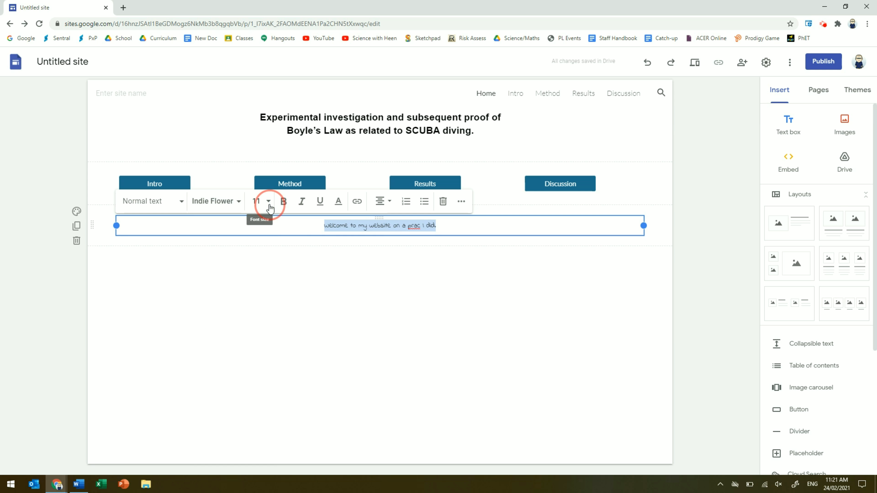
click(259, 408)
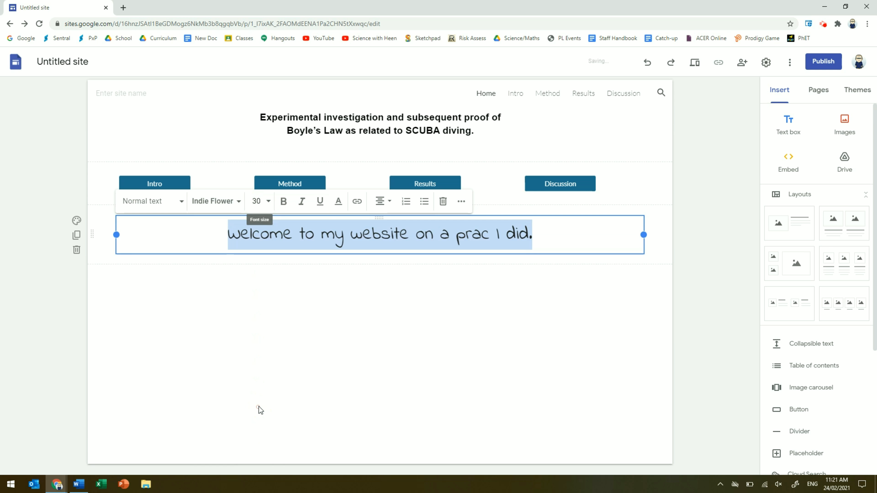
- Replace the full stop at the end of the welcome sentence with a ":)" smiley
click(563, 236)
key(BackSpace)
text(:))
click(466, 319)
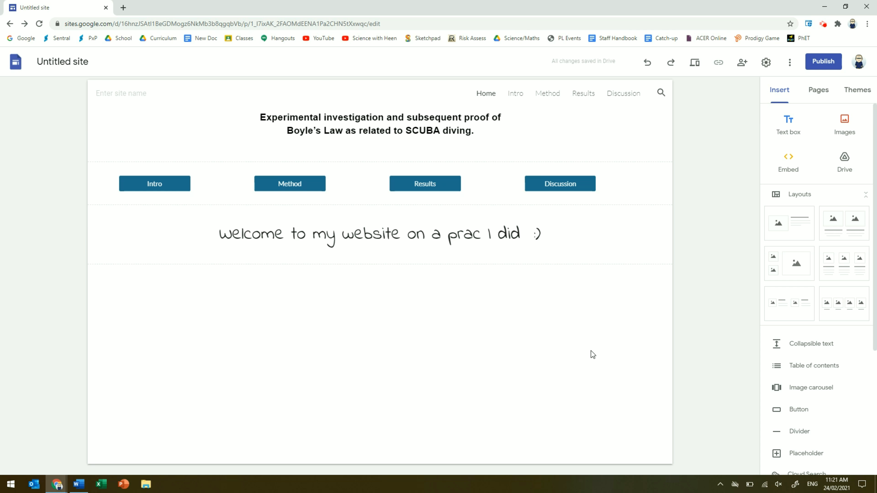
- Add the line "Have a read!!!" below the welcome sentence, separated by a blank line
click(549, 234)
key(Return)
key(Return)
text(Have a read!!!)
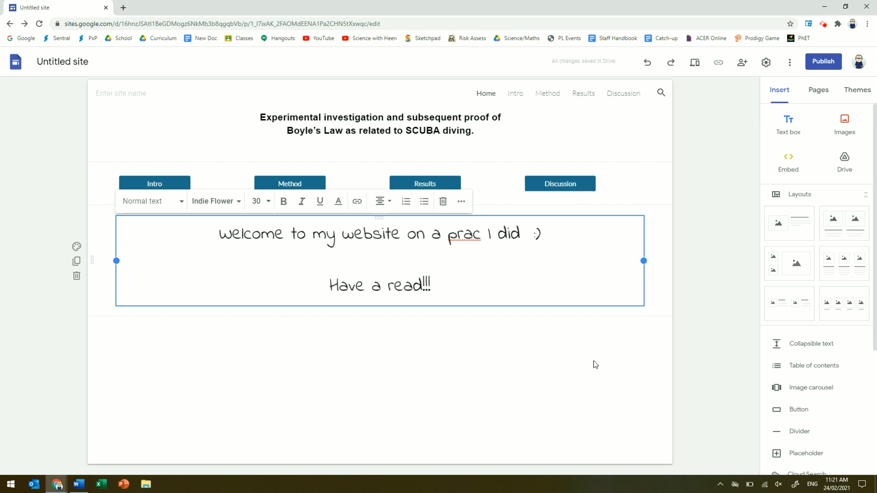
- Preview the site and test the Home page's Intro button, returning to Home once to try it again
click(595, 364)
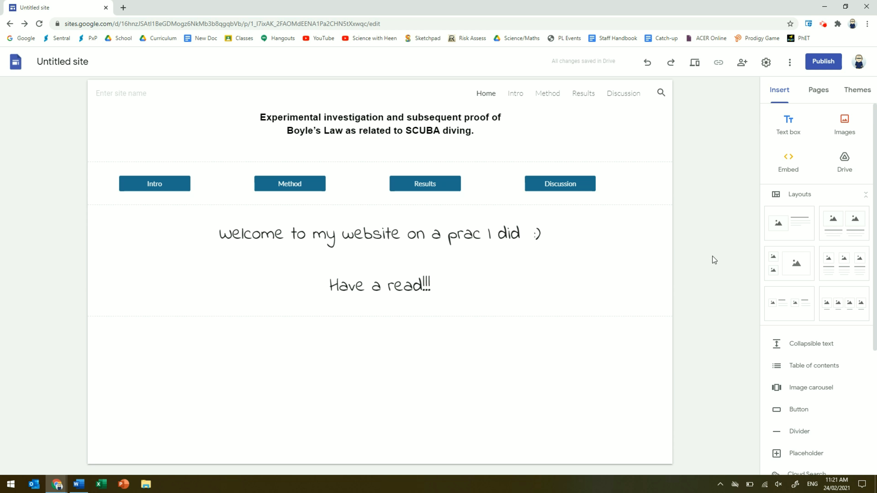
click(695, 63)
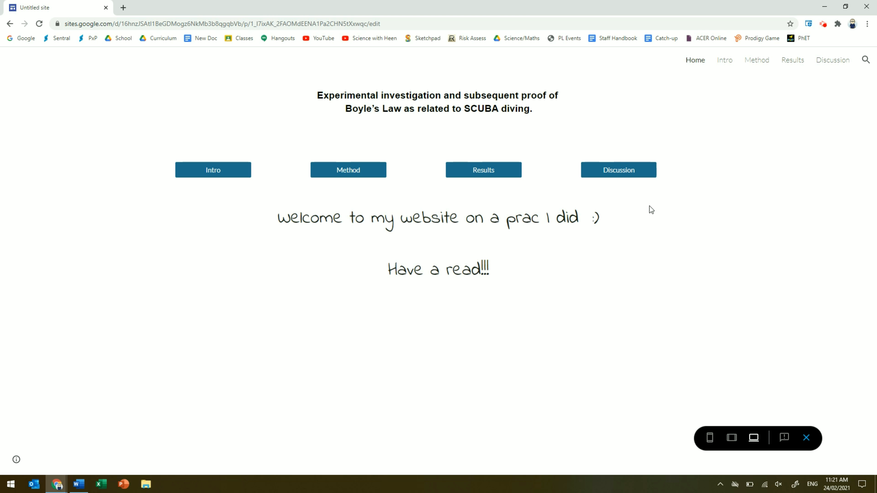
click(189, 168)
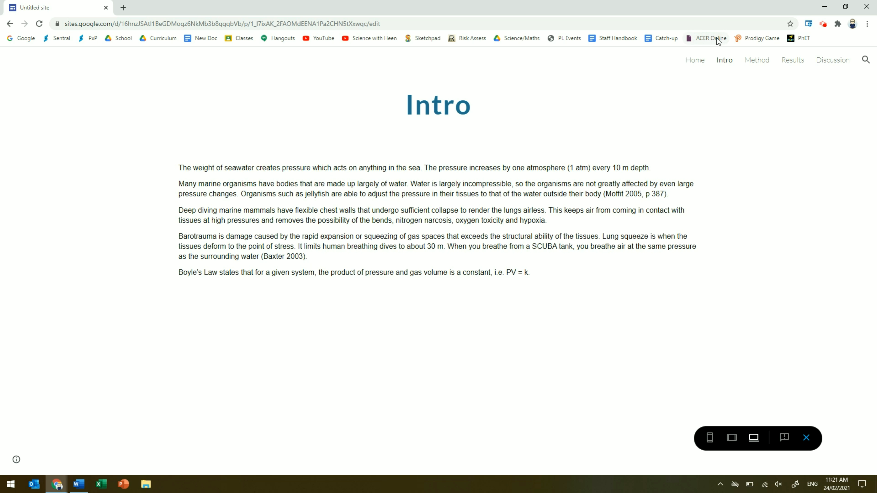
click(698, 62)
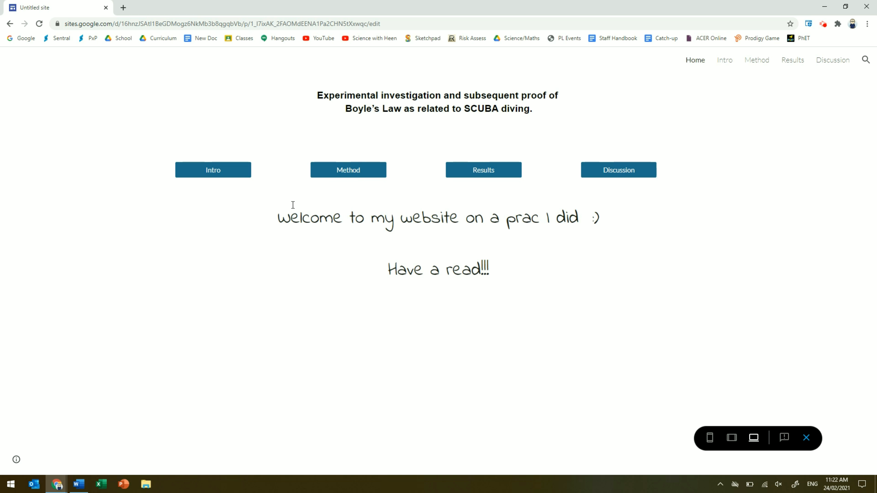
click(248, 170)
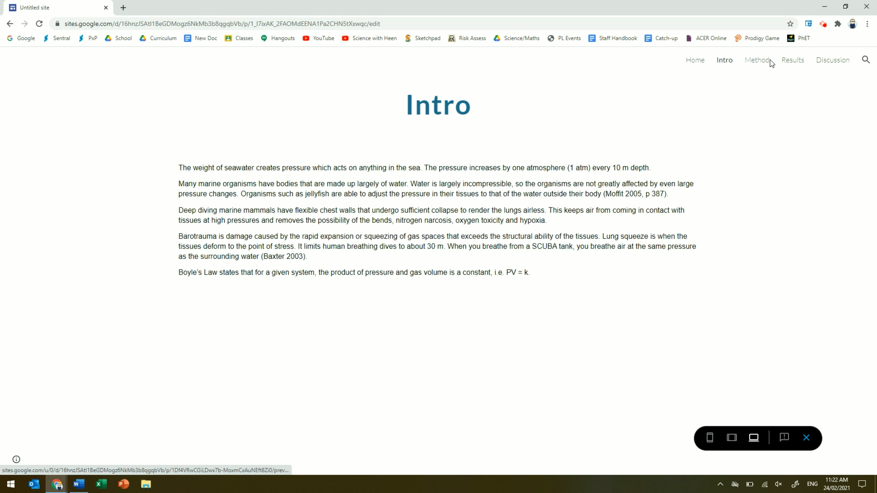
- Check the Method, Results and Discussion pages in the preview, return to Home and exit the preview
click(754, 61)
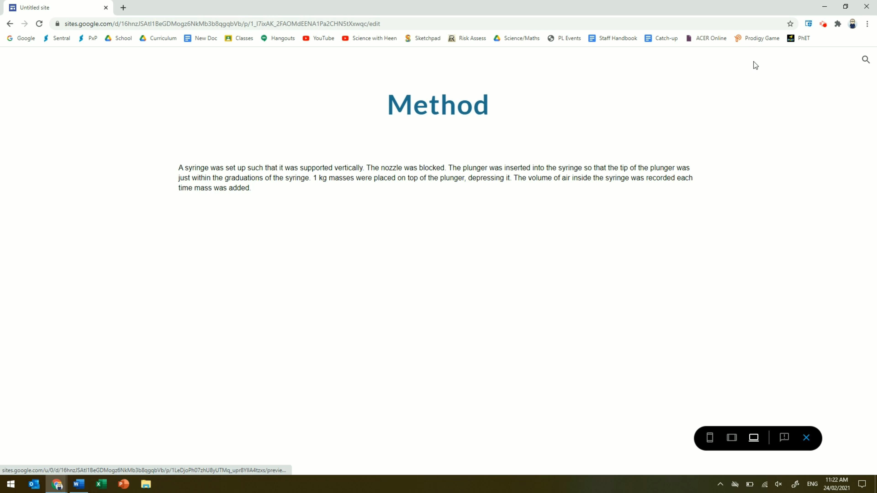
scroll(688, 246, down, 1)
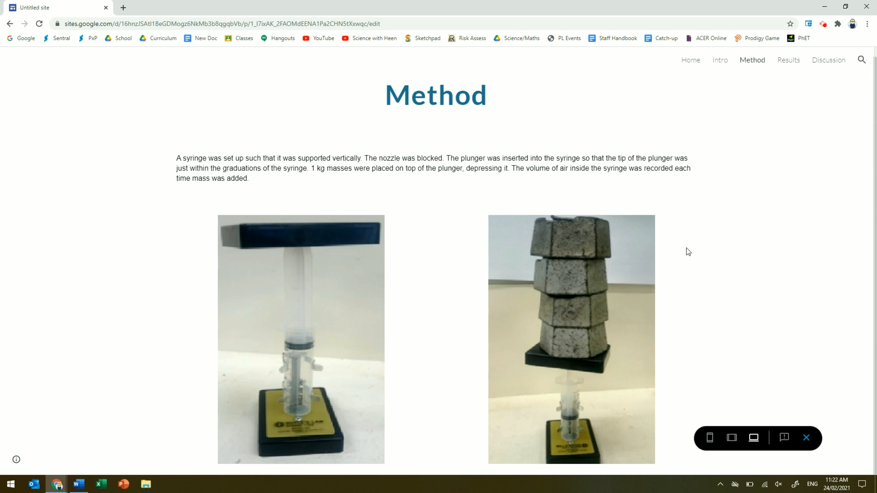
scroll(688, 252, up, 1)
click(791, 61)
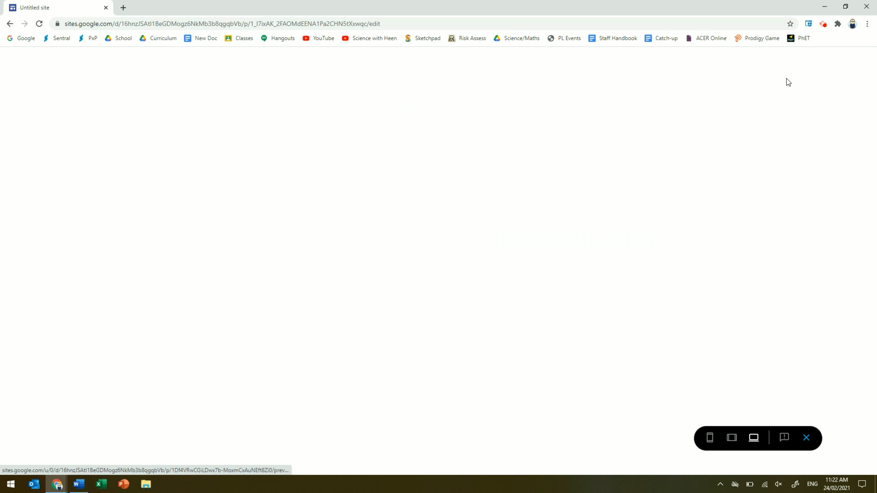
scroll(657, 231, down, 6)
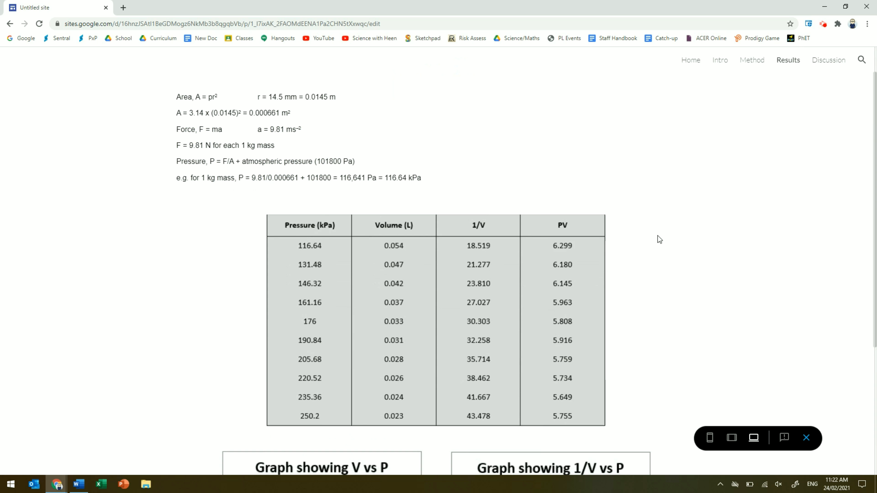
scroll(661, 231, up, 6)
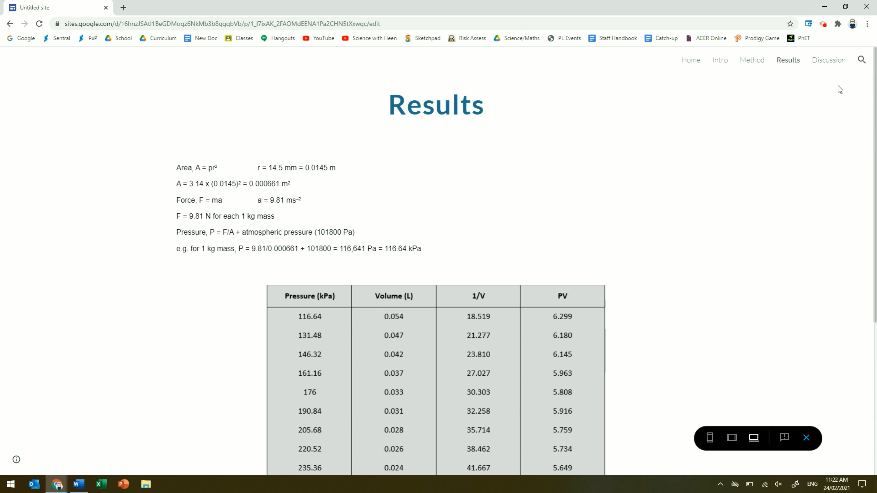
click(825, 60)
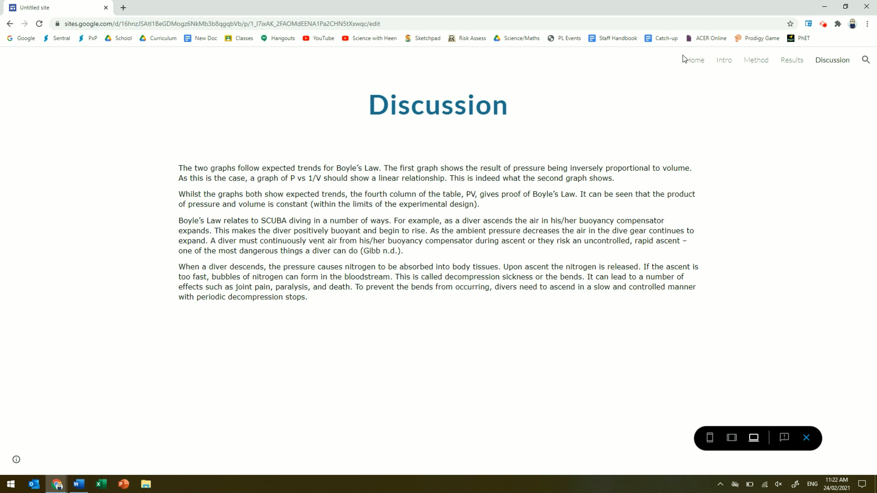
click(690, 60)
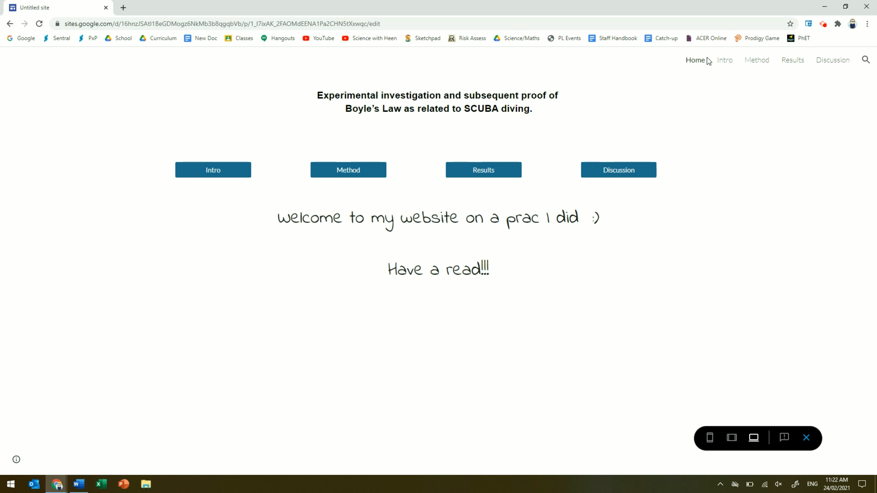
click(808, 436)
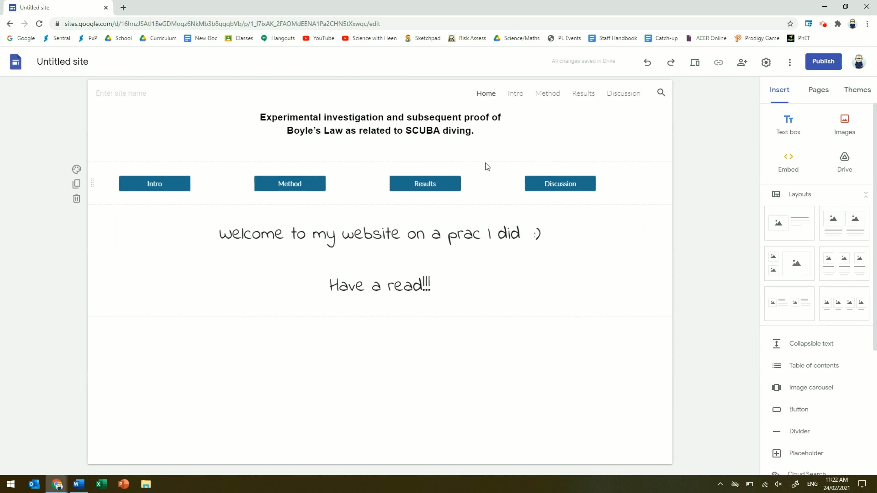
- Enlarge the whole Home page title, trying size 48 before settling on font size 24
click(478, 131)
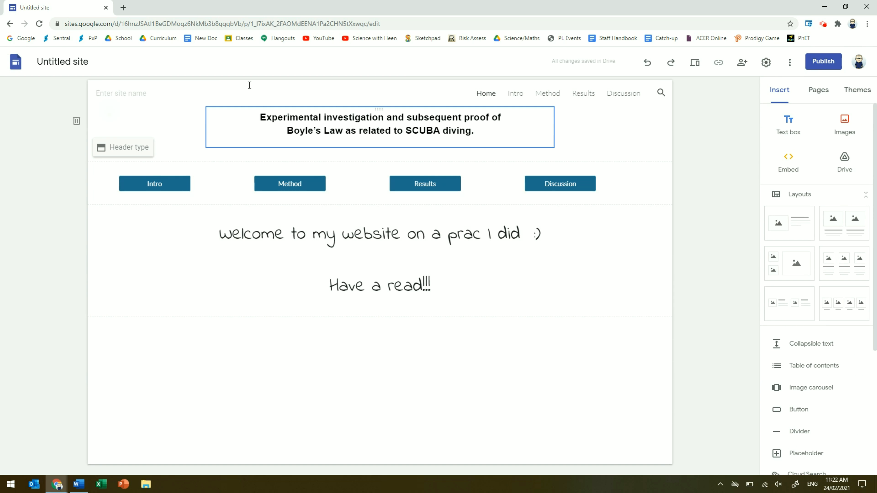
key(ctrl+a)
click(358, 92)
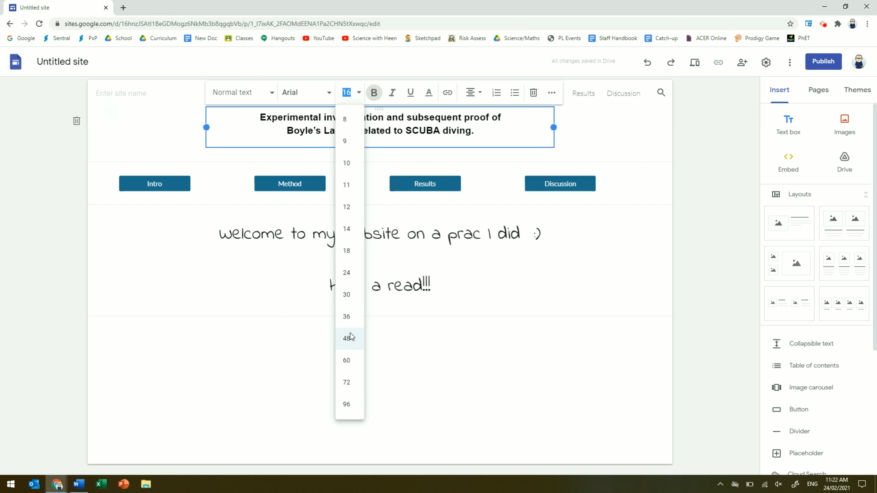
click(352, 336)
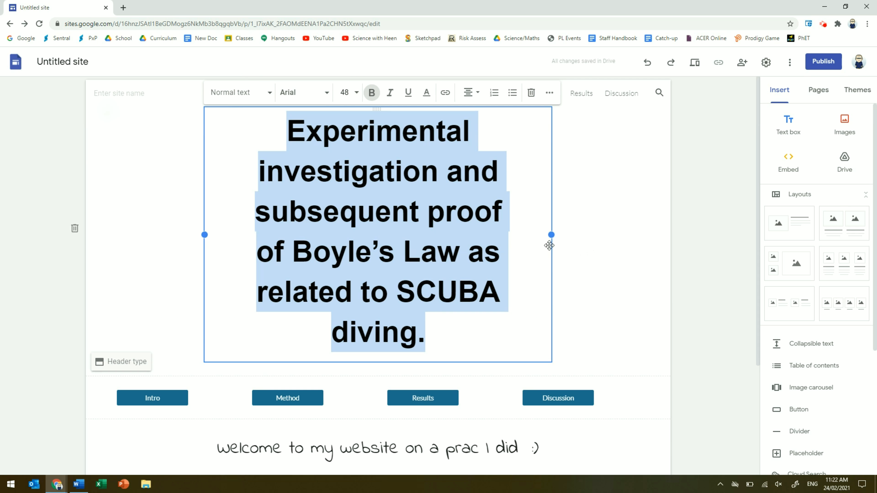
click(357, 94)
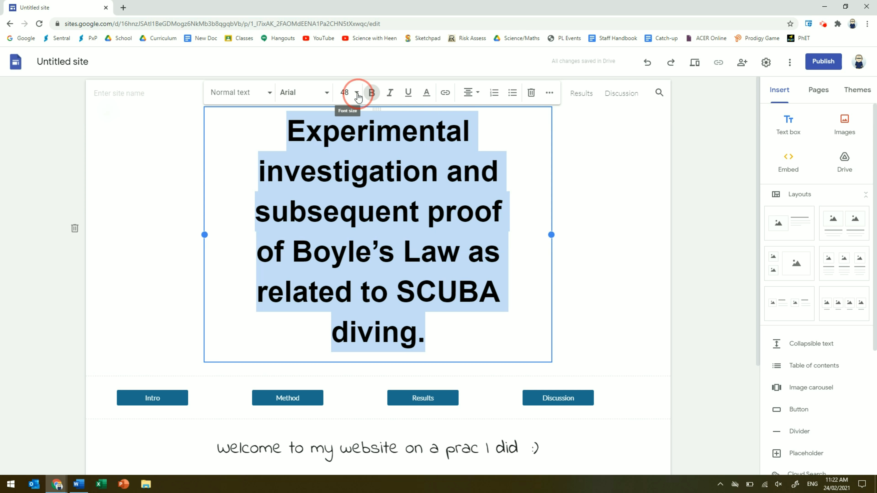
click(348, 273)
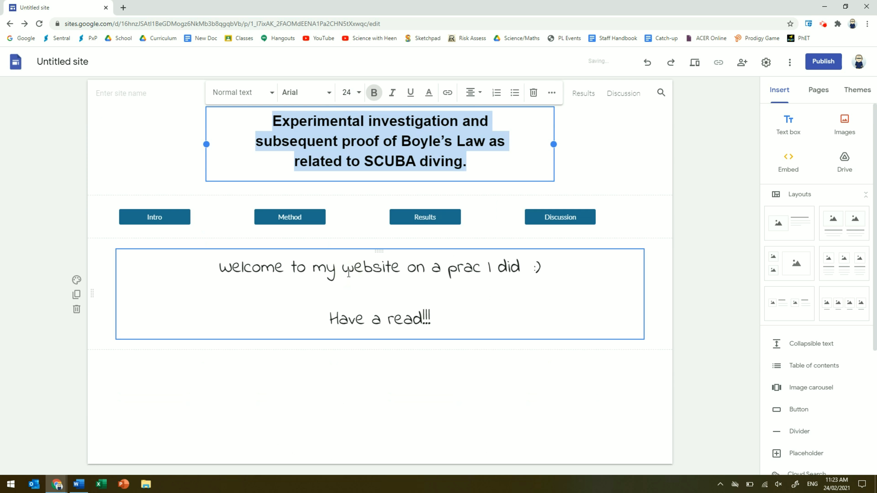
- Widen the Home page title's text box on both sides, keeping it roughly centred in the header
drag(206, 144, 157, 145)
drag(154, 145, 161, 144)
drag(553, 142, 600, 151)
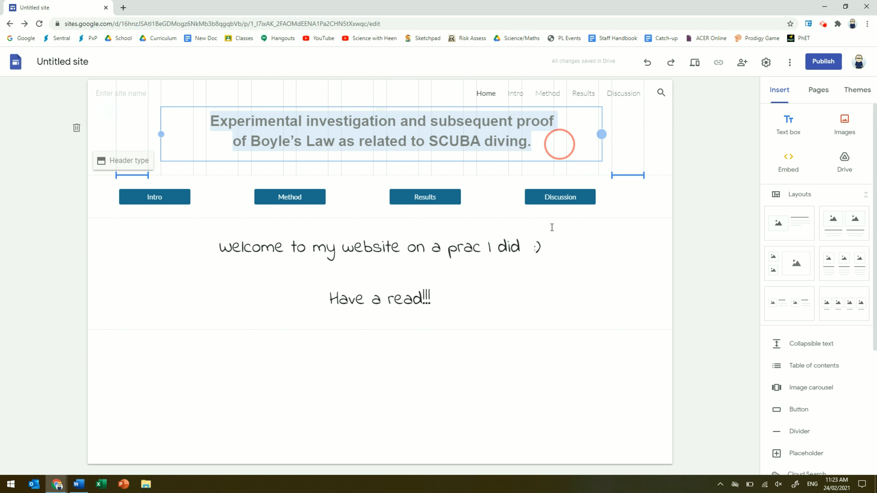
click(521, 365)
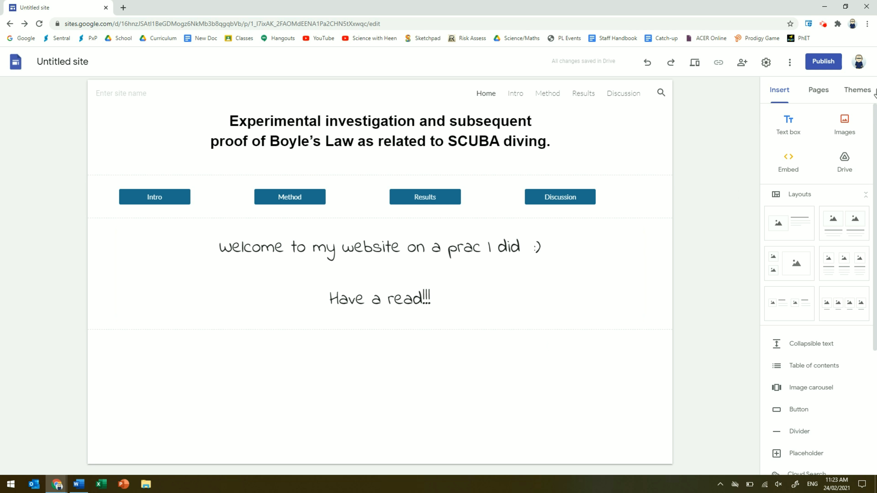
- Open the publishing settings for the site
click(822, 64)
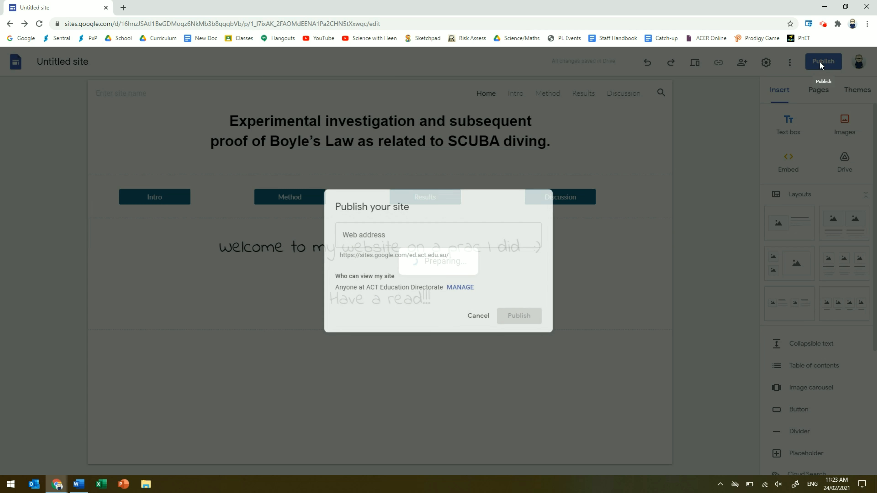